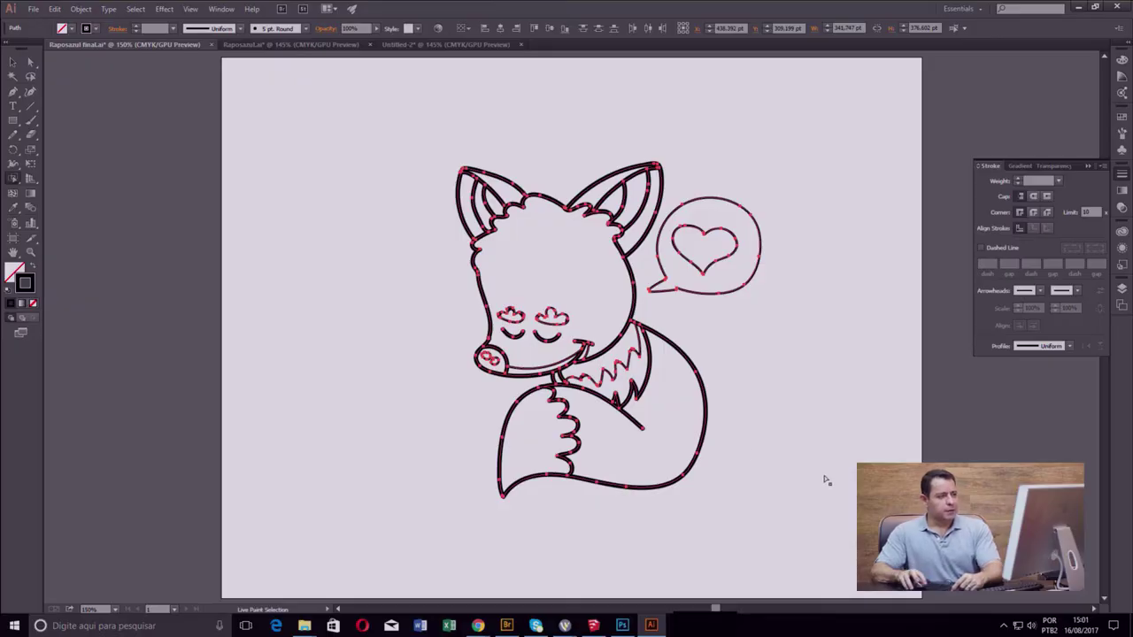
# Select the fox drawing, then deselect it so it sits unselected on the artboard.
pyautogui.click(15, 62)
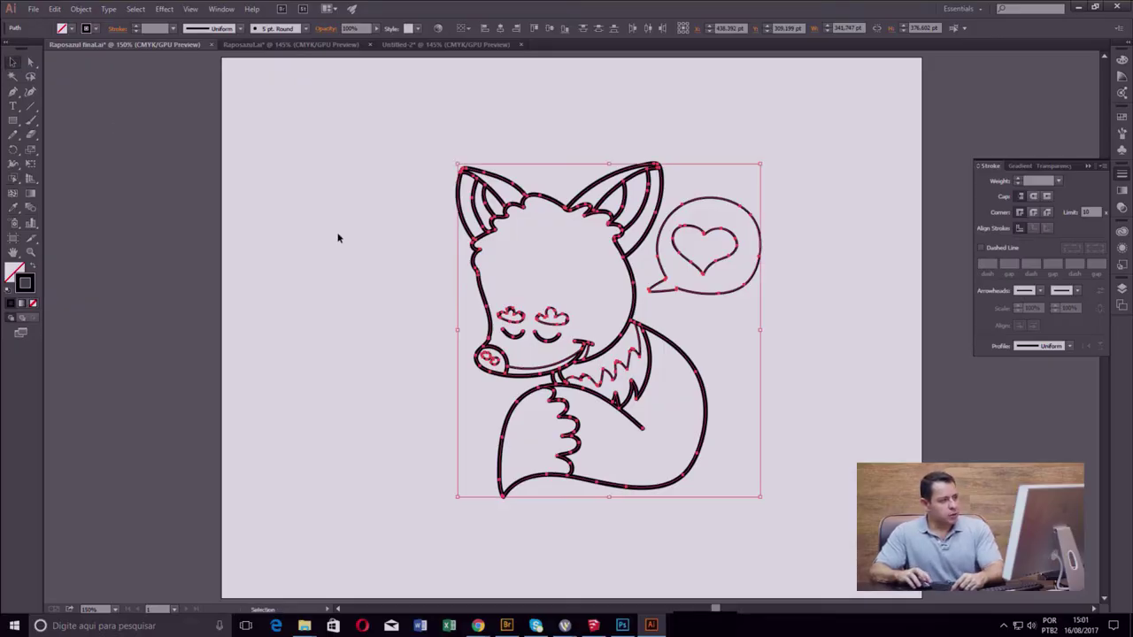
pyautogui.click(336, 239)
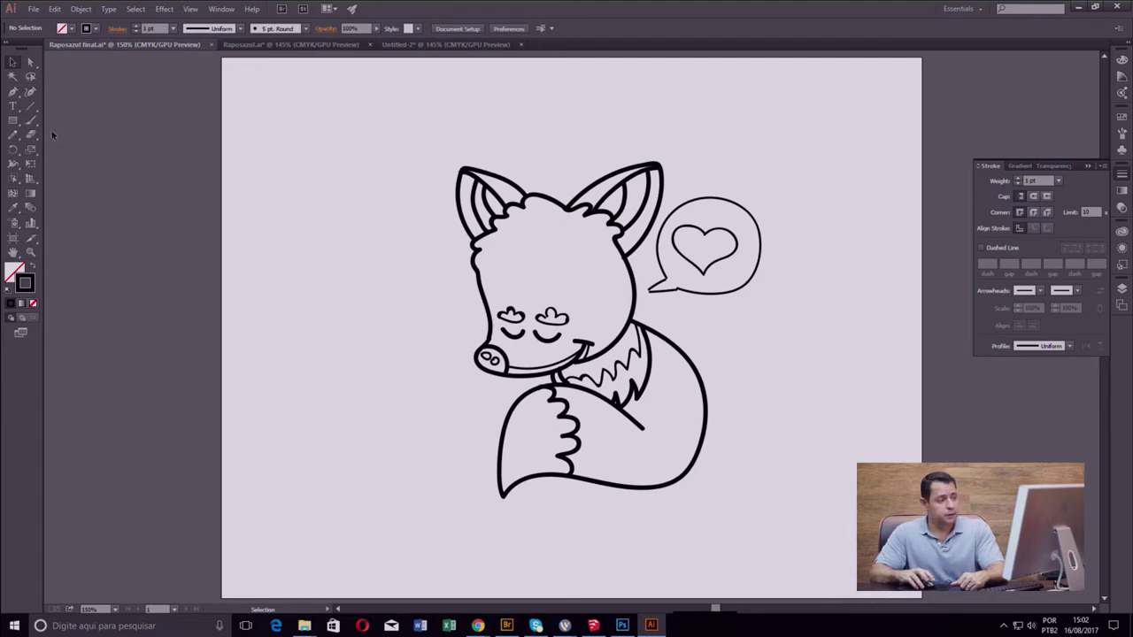
# Marquee-select the whole fox drawing, including the heart speech bubble.
pyautogui.click(466, 210)
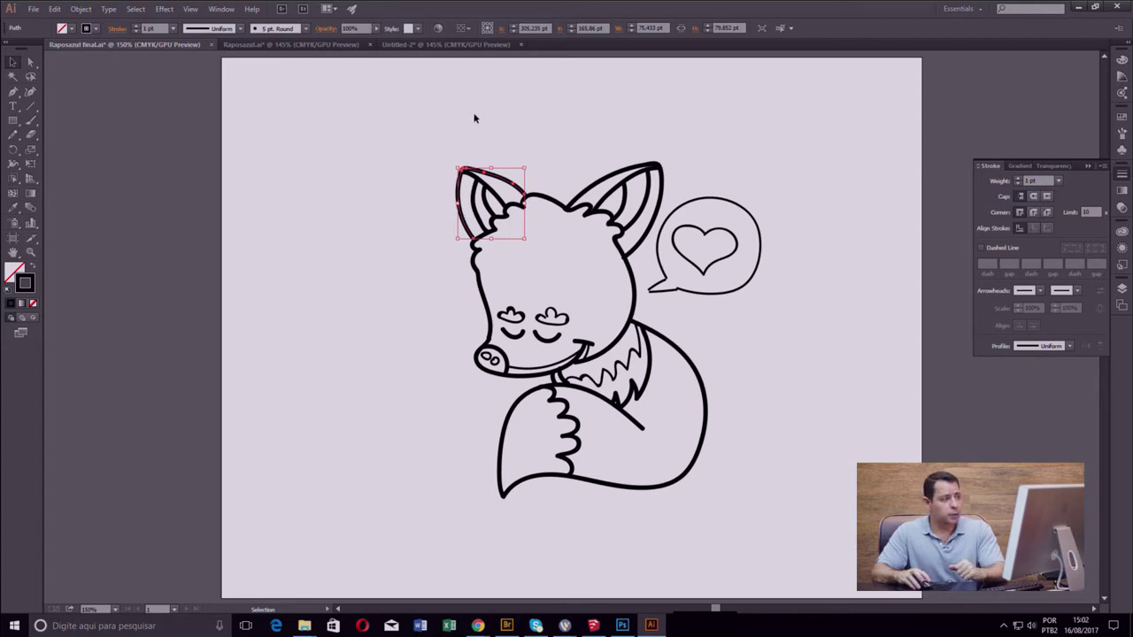
pyautogui.click(451, 127)
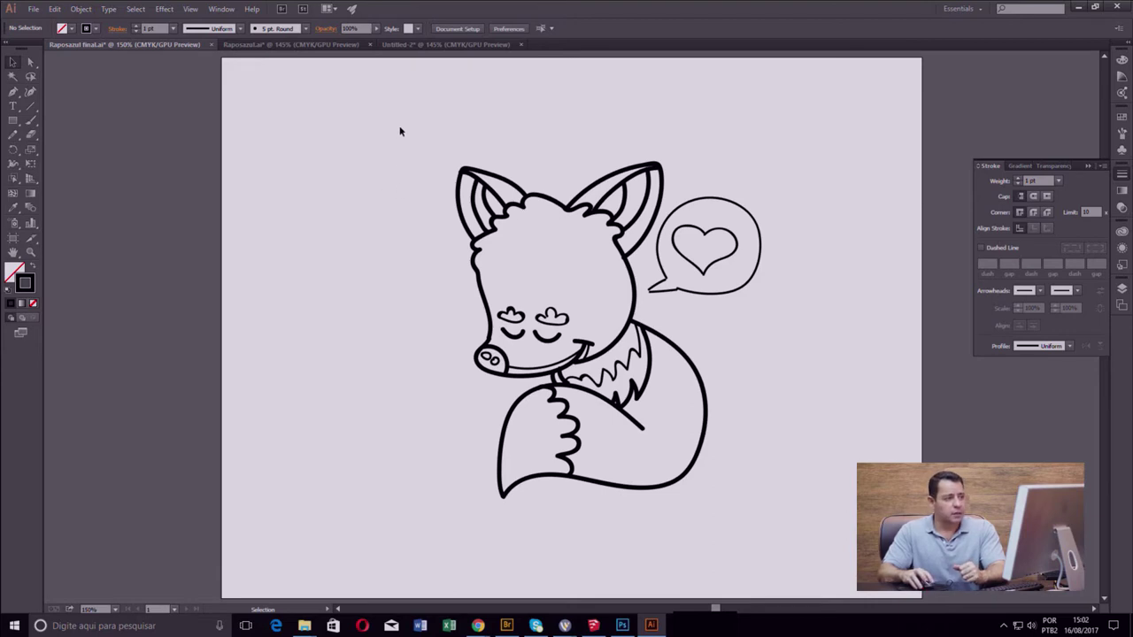
pyautogui.moveTo(399, 130)
pyautogui.mouseDown()
pyautogui.moveTo(765, 509)
pyautogui.moveTo(822, 539)
pyautogui.mouseUp()
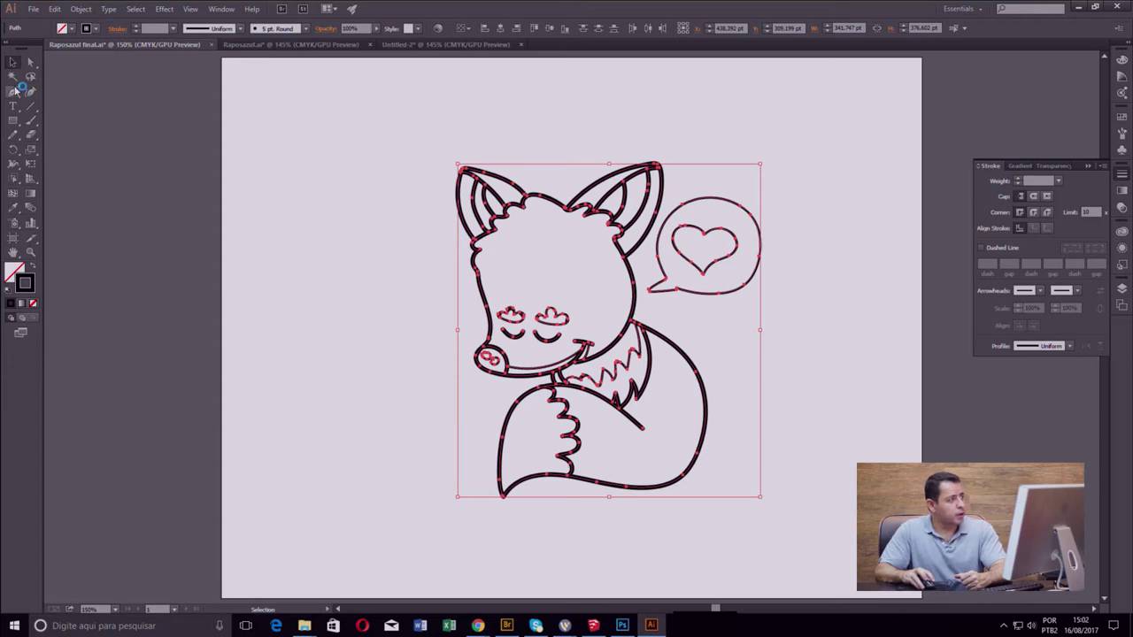
# Choose the Live Paint Bucket from the Shape Builder tool flyout.
pyautogui.click(13, 181)
pyautogui.moveTo(13, 181)
pyautogui.mouseDown()
pyautogui.moveTo(50, 179)
pyautogui.moveTo(88, 207)
pyautogui.moveTo(86, 196)
pyautogui.mouseUp()
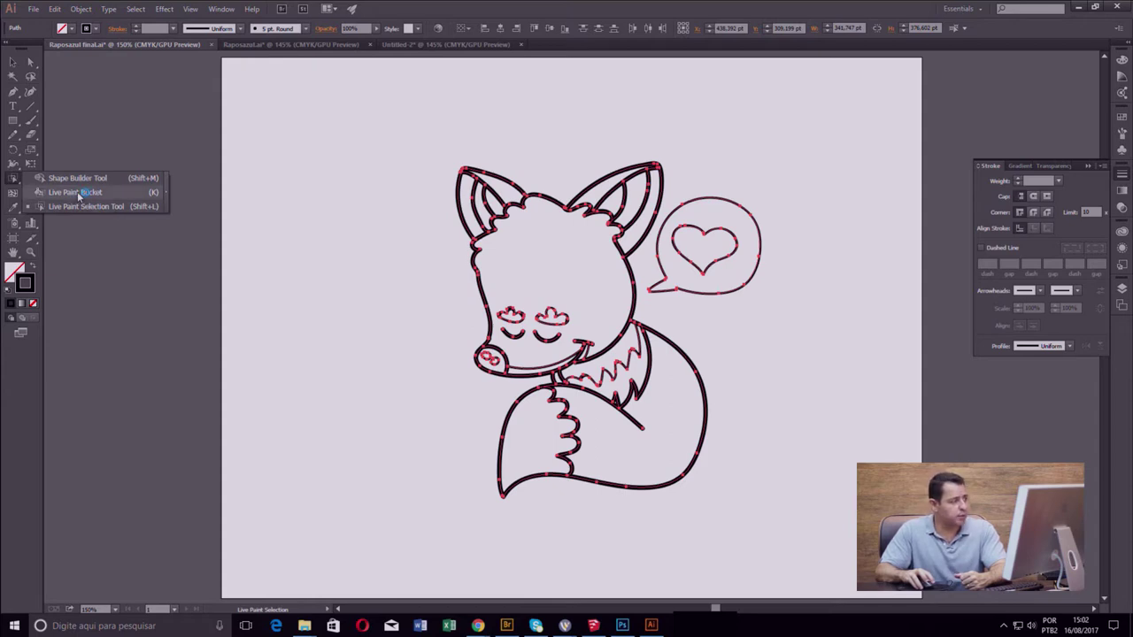
pyautogui.click(77, 191)
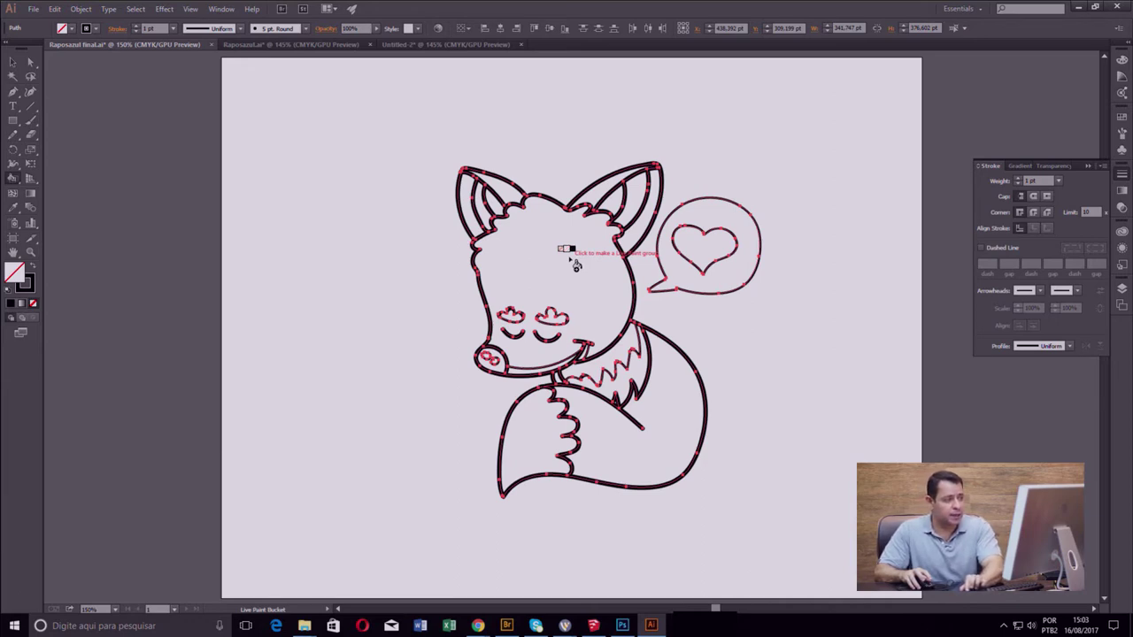
# Cycle the fill colour through the swatches, ending on yellow.
pyautogui.press('Right')
pyautogui.press('Right')
pyautogui.press('Right')
pyautogui.press('Right')
pyautogui.press('Right')
pyautogui.press('Right')
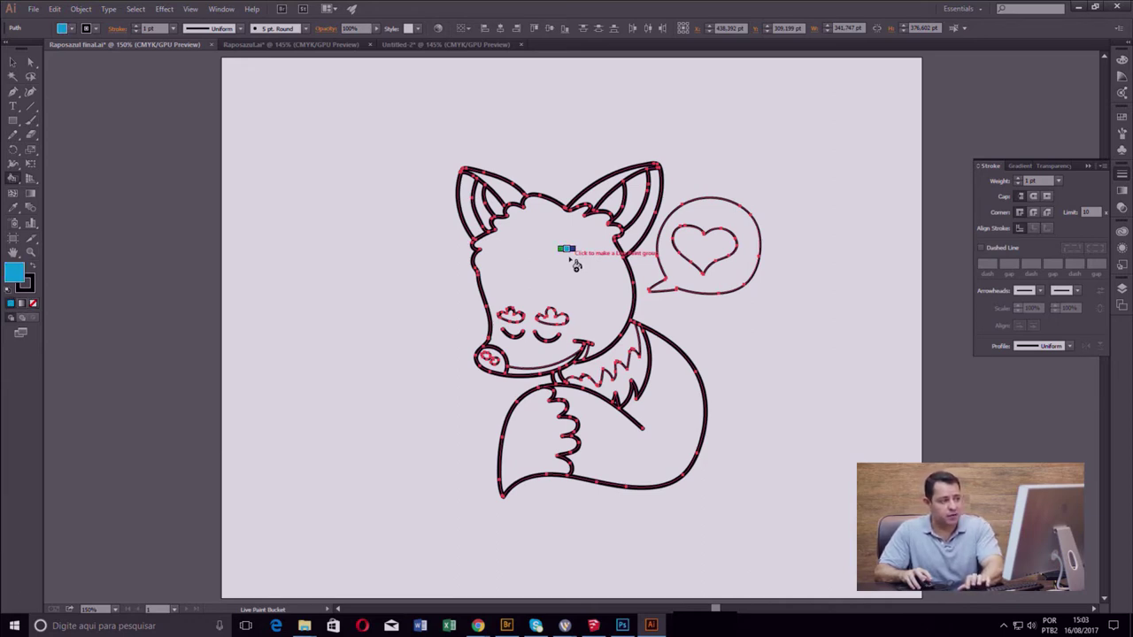
pyautogui.press('Right')
pyautogui.press('Left')
pyautogui.press('Left')
pyautogui.press('Left')
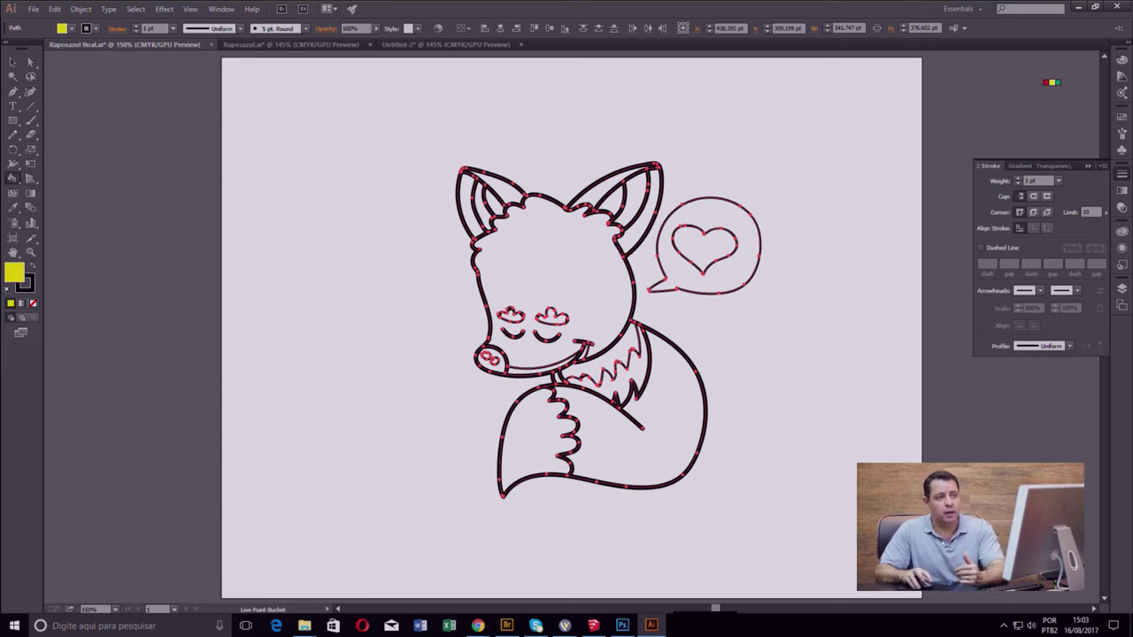
# Open the Swatches panel beside the fox and dismiss the Live Paint warning.
pyautogui.click(1121, 118)
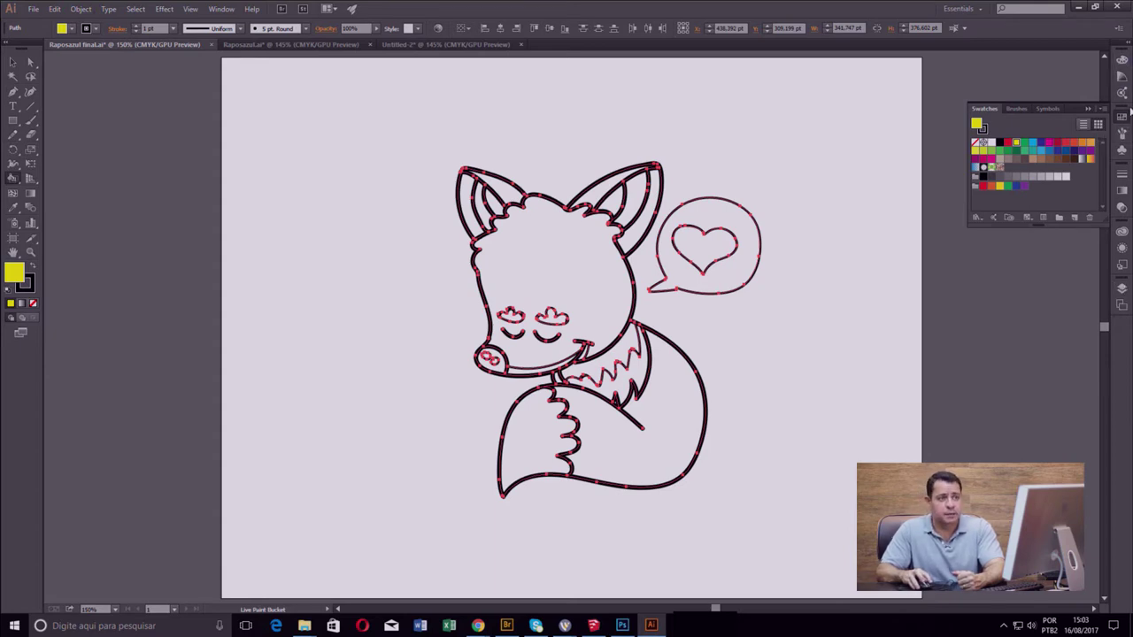
pyautogui.click(222, 11)
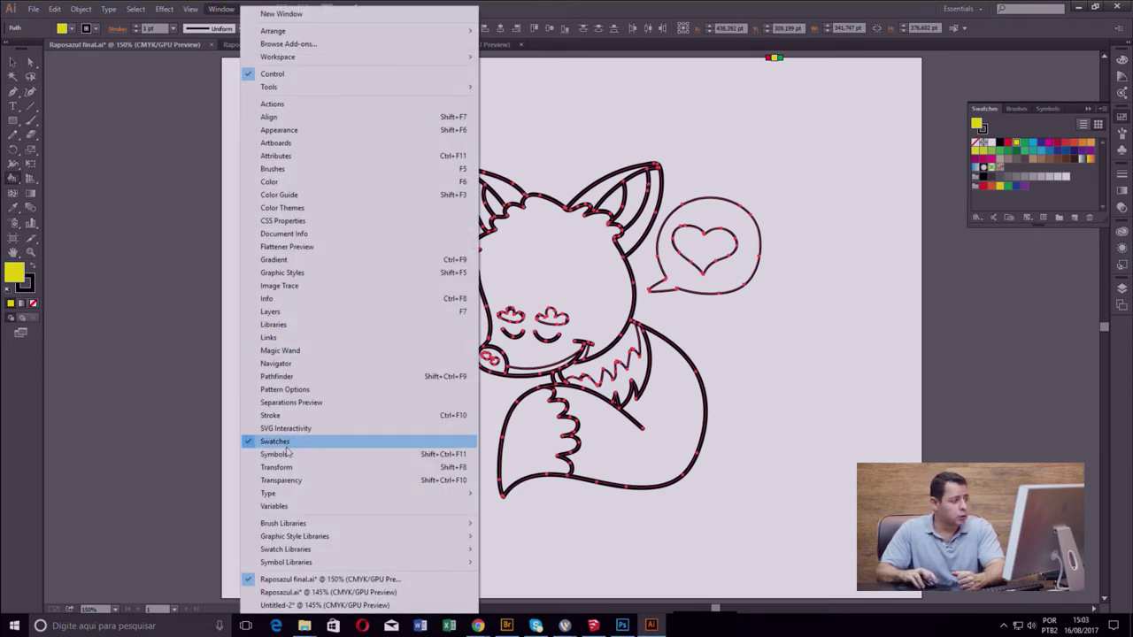
pyautogui.click(1068, 87)
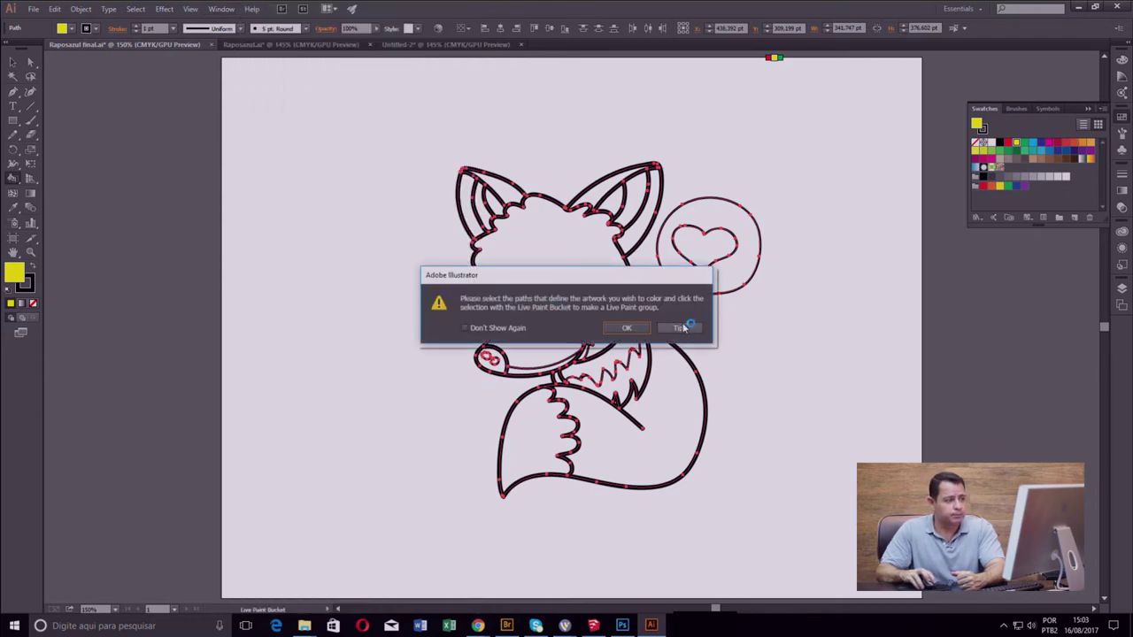
pyautogui.click(626, 327)
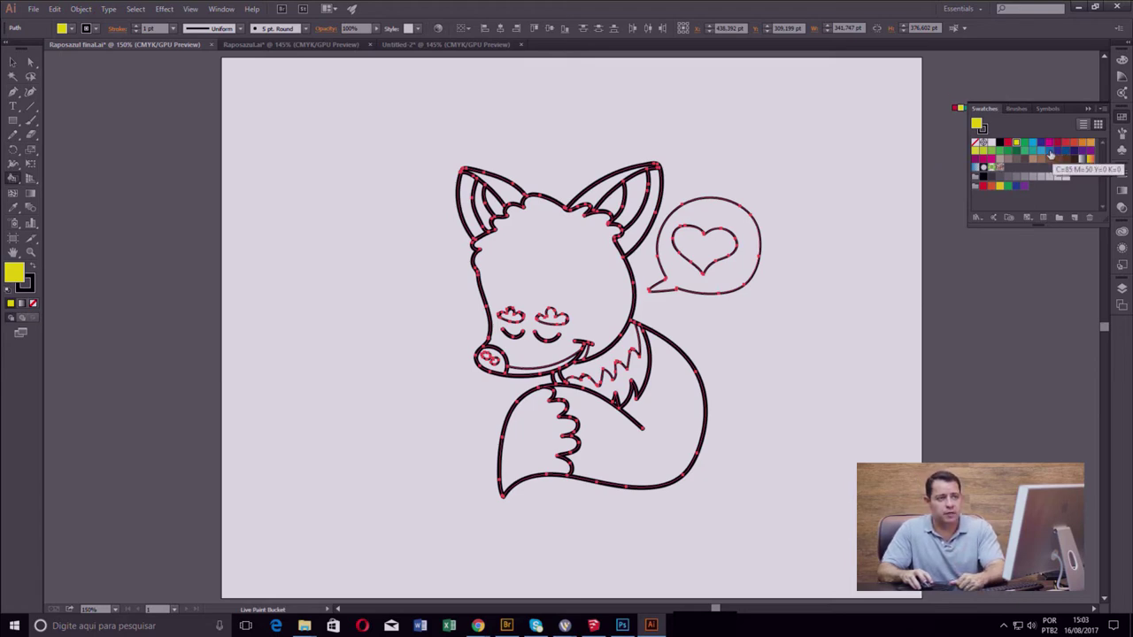
# Fill the fox's head, body, tail and ears with the blue C=85 M=50 swatch, undoing the collar fill.
pyautogui.click(1050, 154)
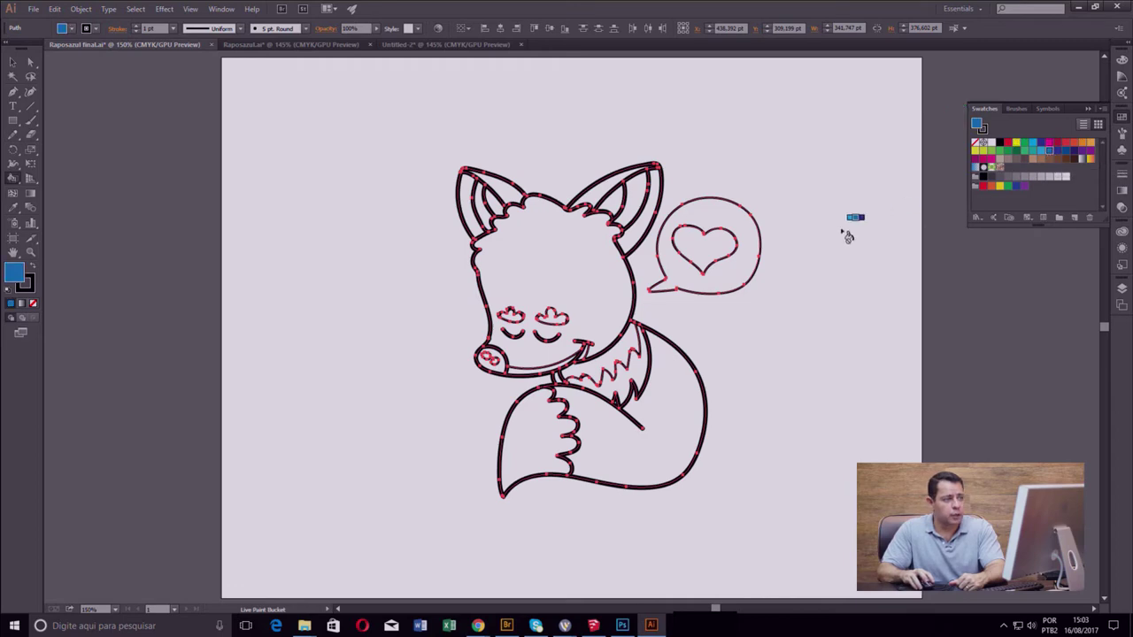
pyautogui.click(552, 264)
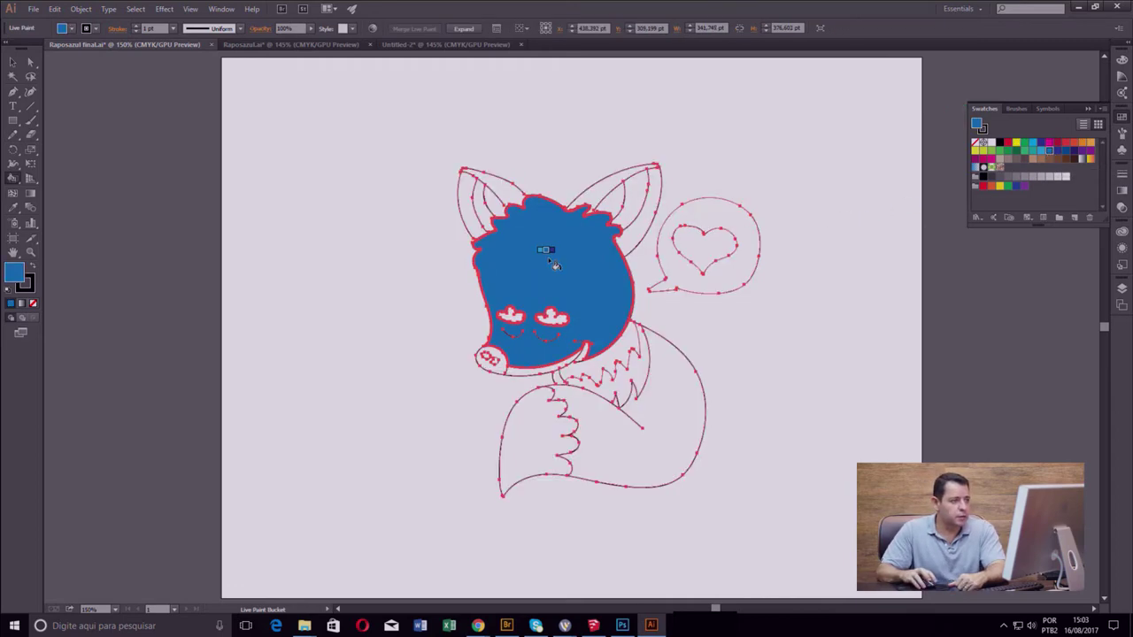
pyautogui.click(677, 421)
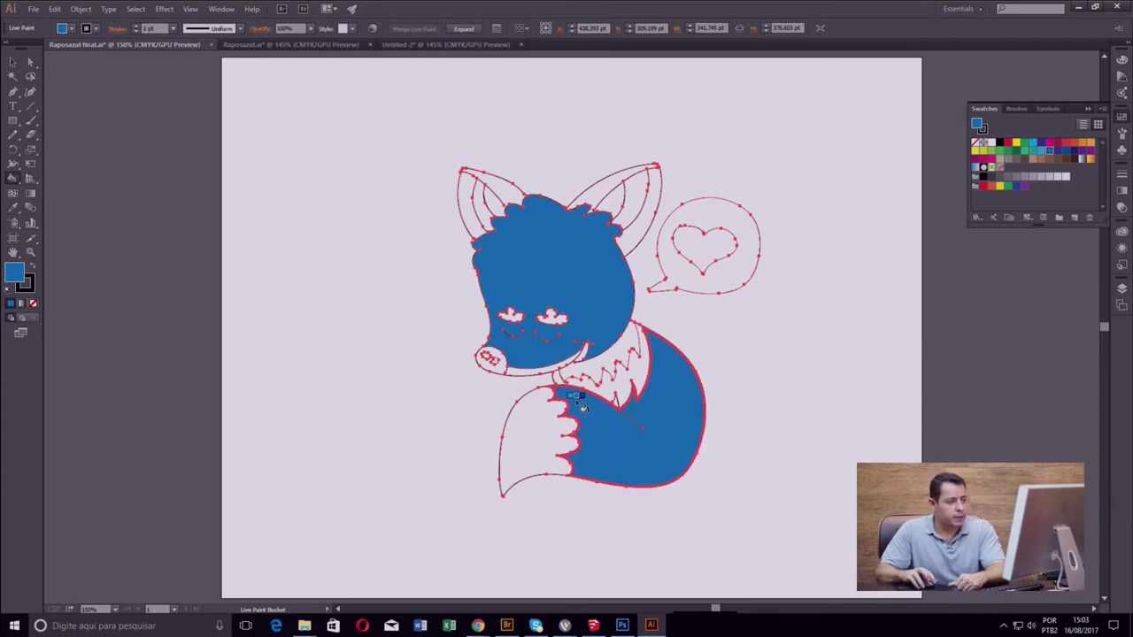
pyautogui.click(560, 376)
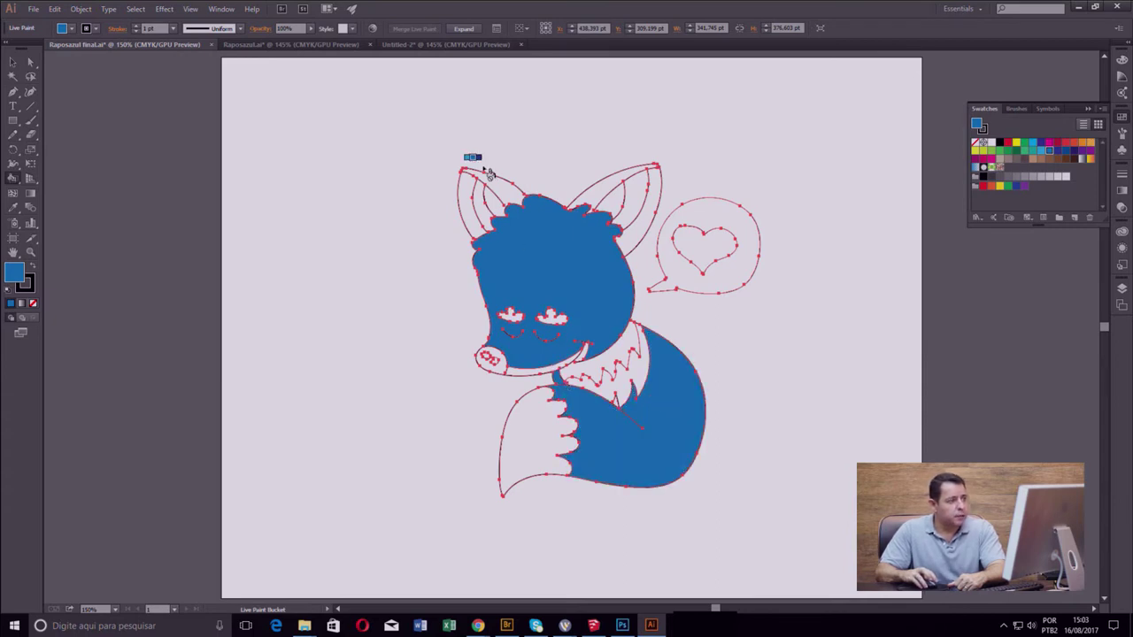
pyautogui.click(502, 190)
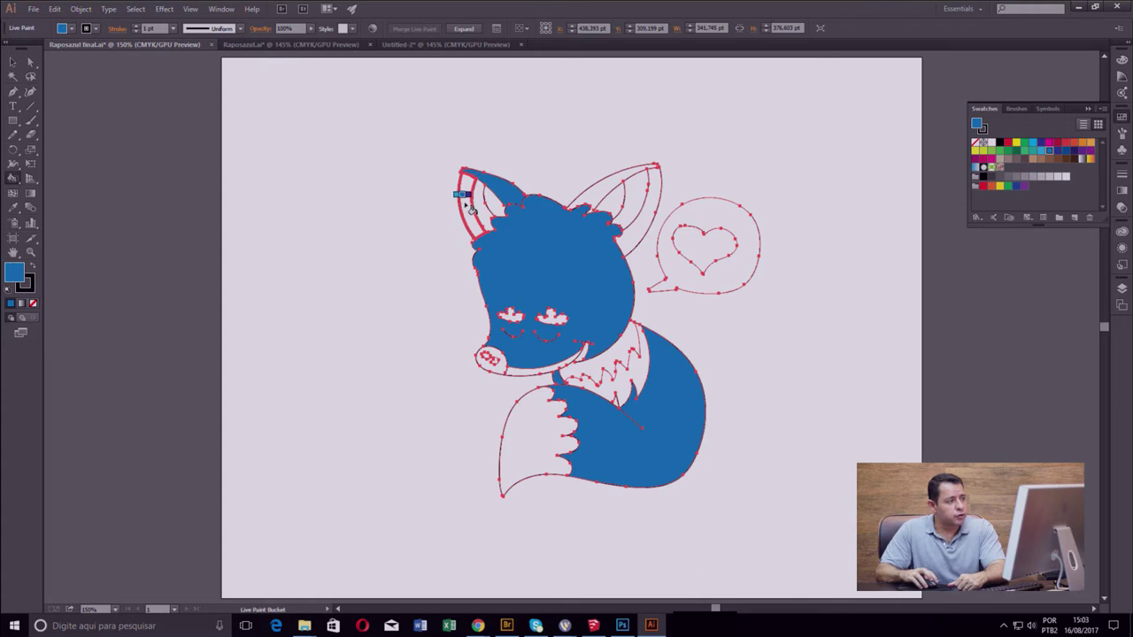
pyautogui.click(465, 202)
pyautogui.click(599, 195)
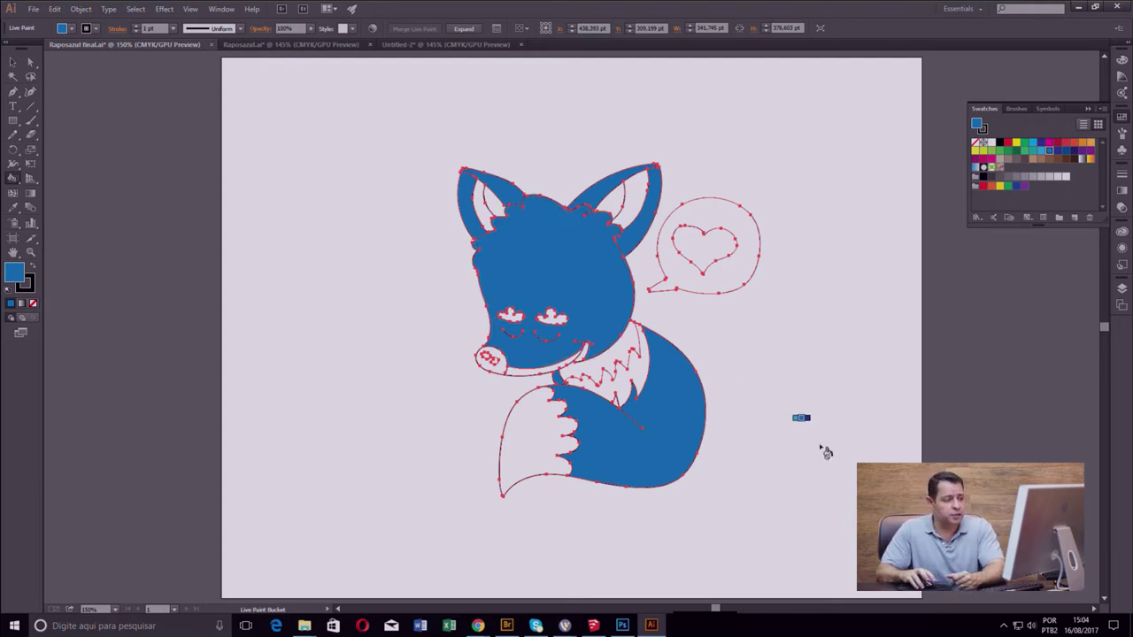
pyautogui.click(619, 401)
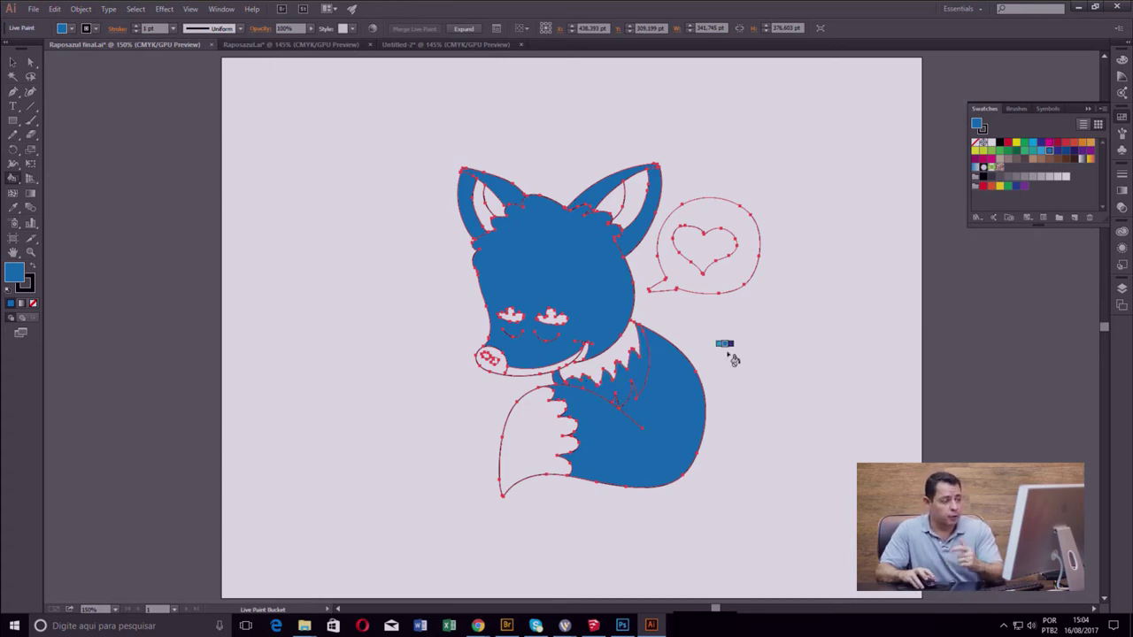
pyautogui.hotkey('ctrl', 'z')
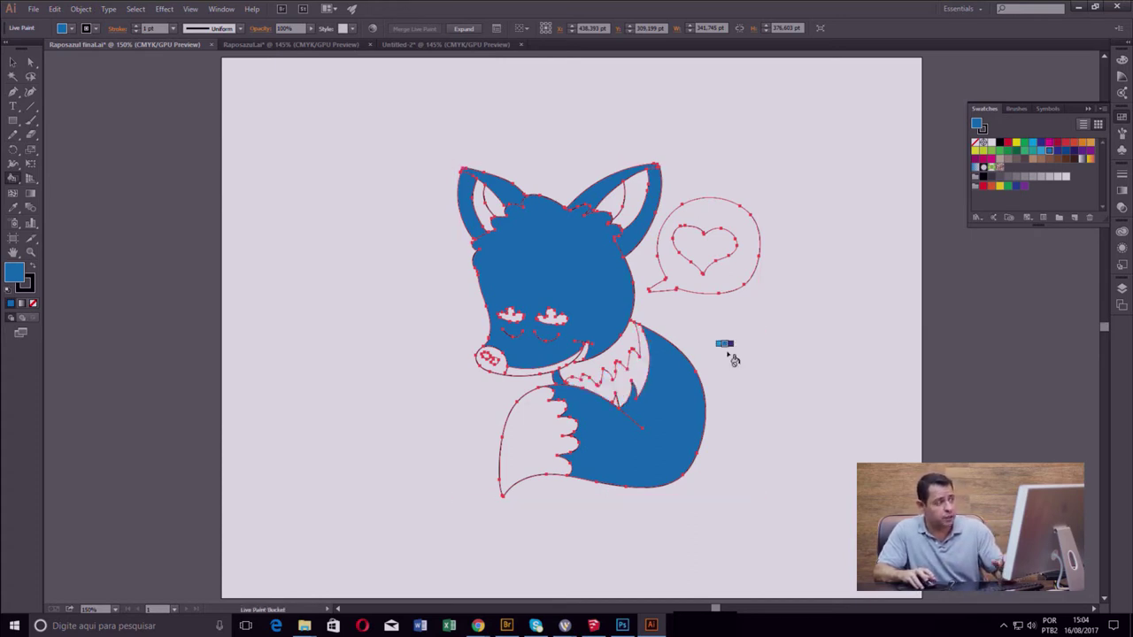
# Zoom in from 150% to 400% on the fox's face and chest fur.
pyautogui.click(55, 9)
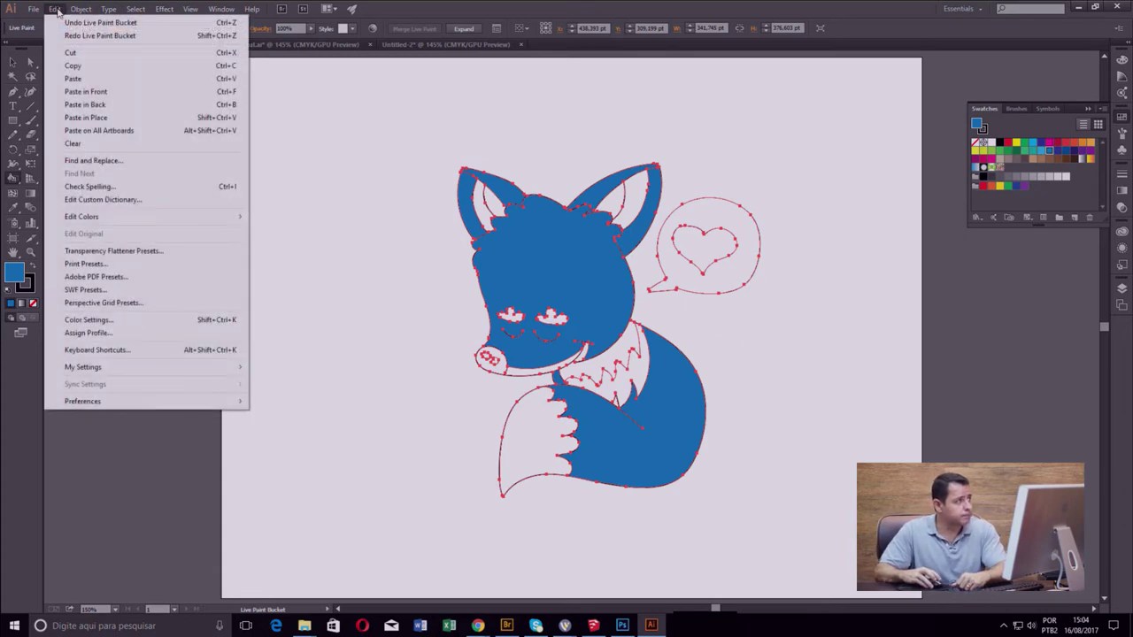
pyautogui.click(573, 60)
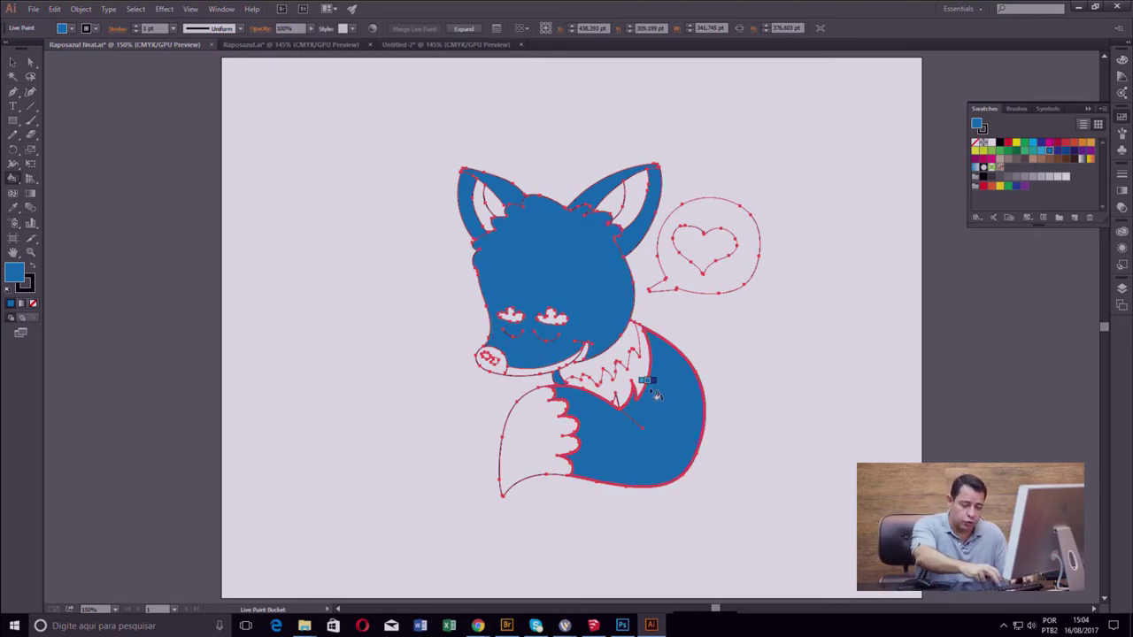
pyautogui.hotkey('ctrl', '+')
pyautogui.hotkey('ctrl', '+')
pyautogui.hotkey('ctrl', '+')
pyautogui.press('k')
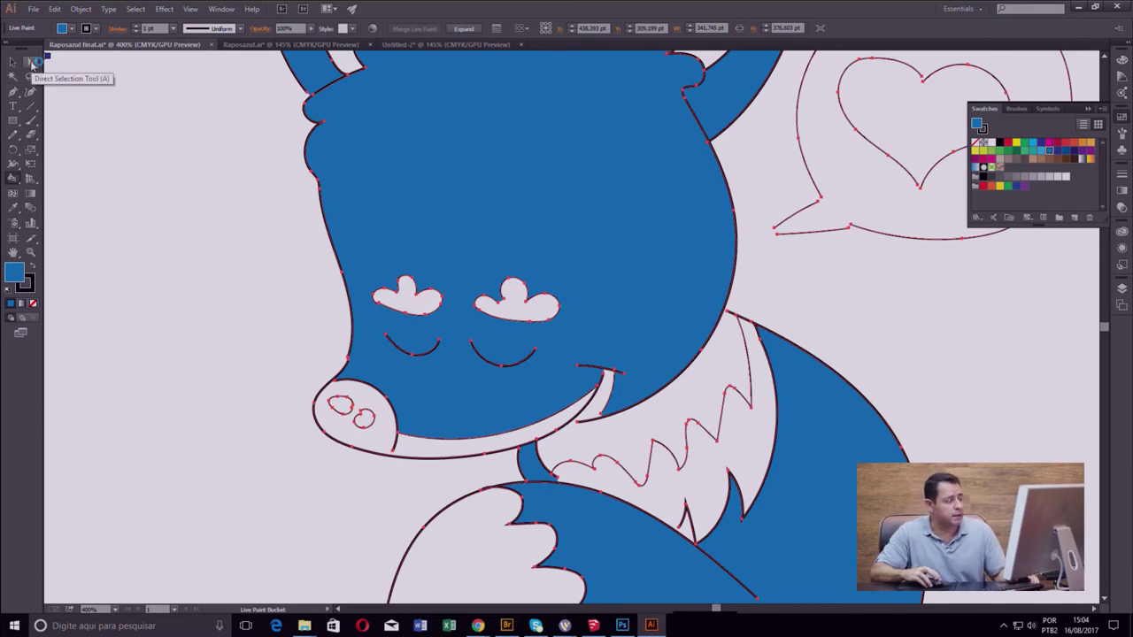
# Move the chest-fur tip anchor onto the body outline and reselect the dark blue Live Paint fill.
pyautogui.click(32, 64)
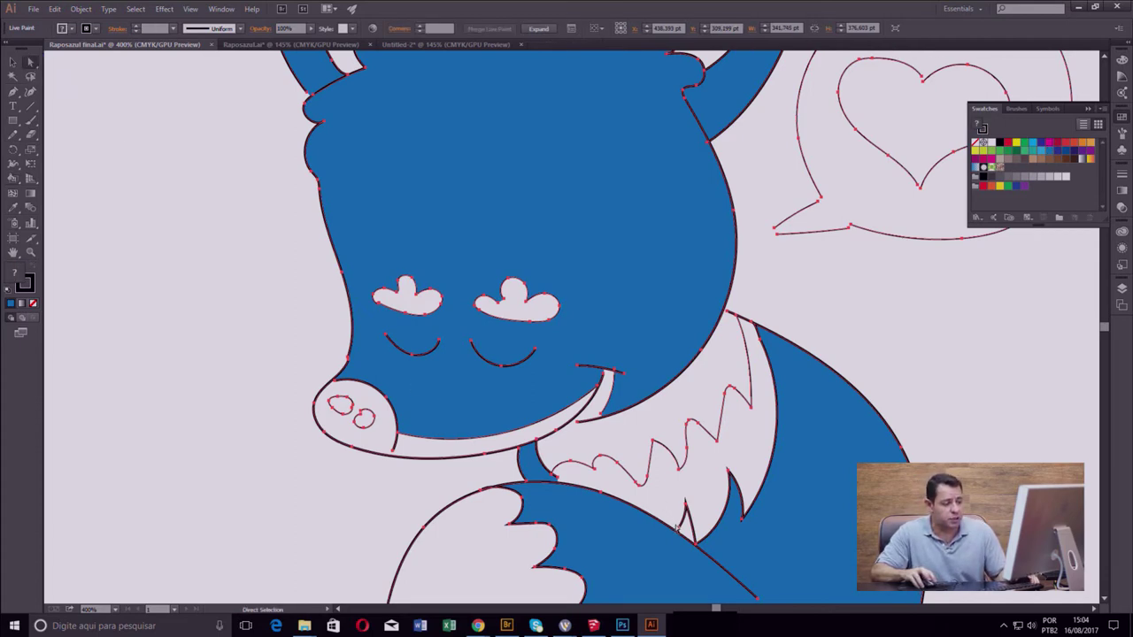
pyautogui.moveTo(676, 528); pyautogui.dragTo(679, 529)
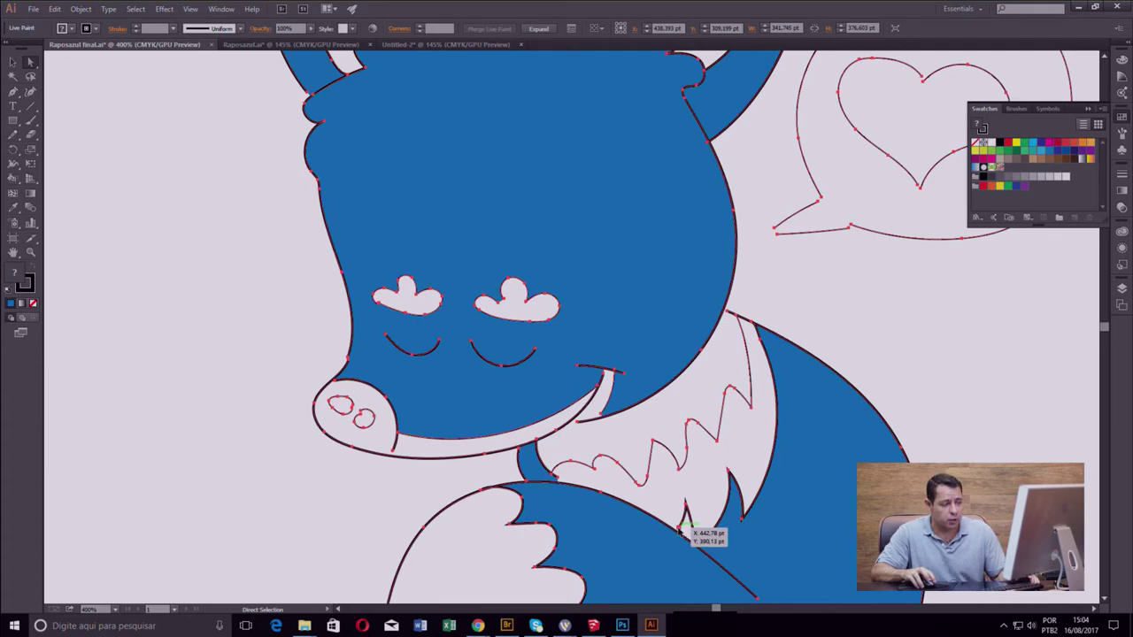
pyautogui.click(680, 530)
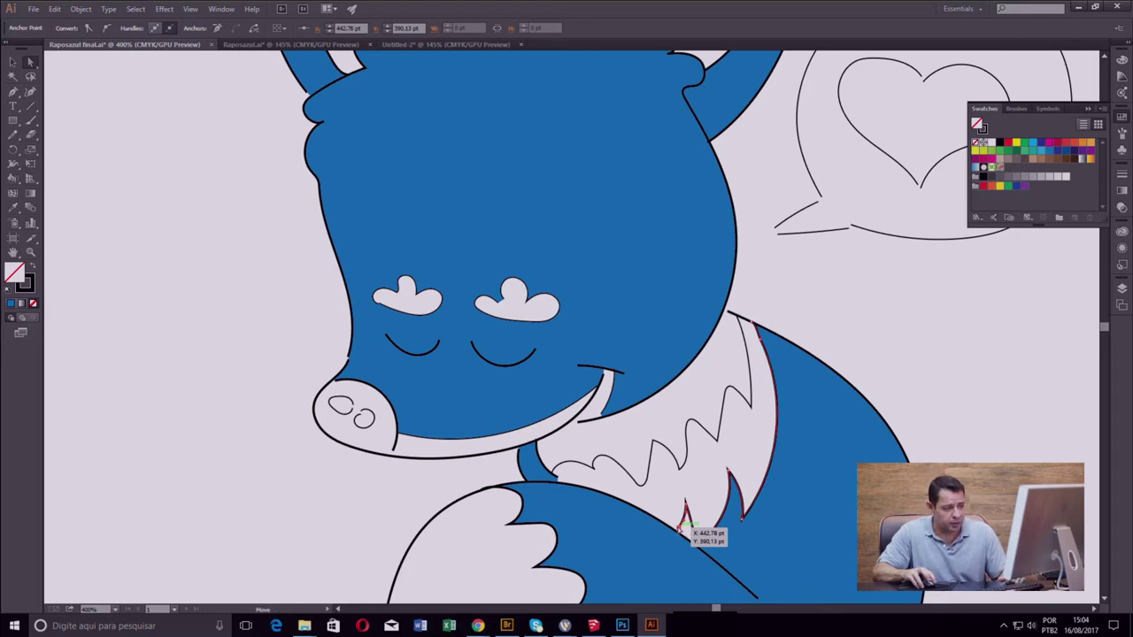
pyautogui.moveTo(678, 530); pyautogui.dragTo(677, 534)
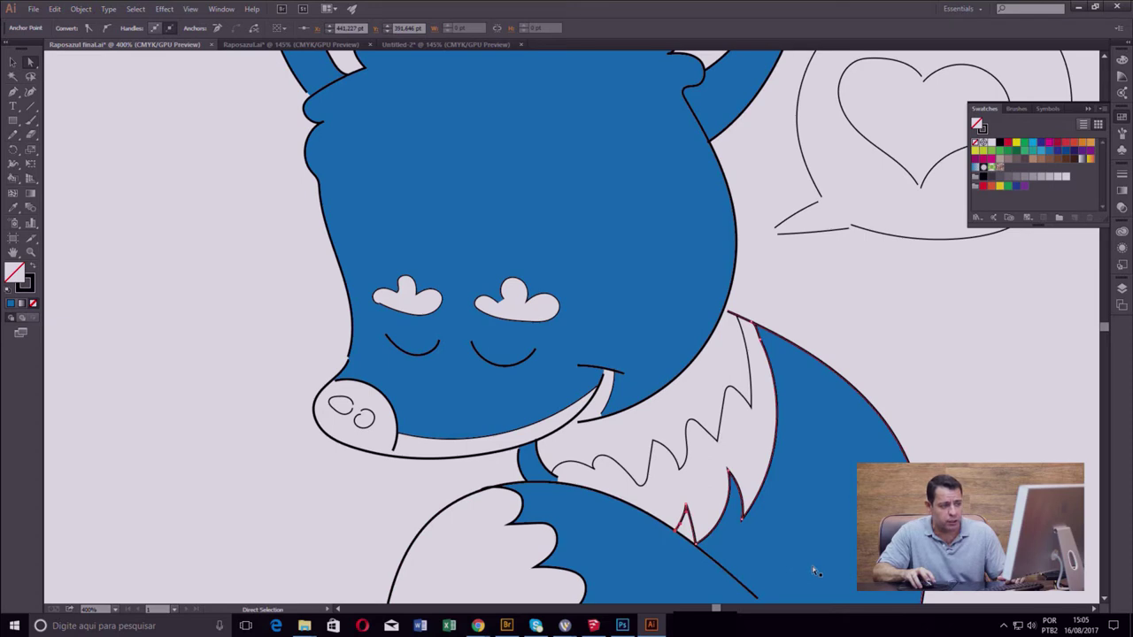
pyautogui.click(13, 180)
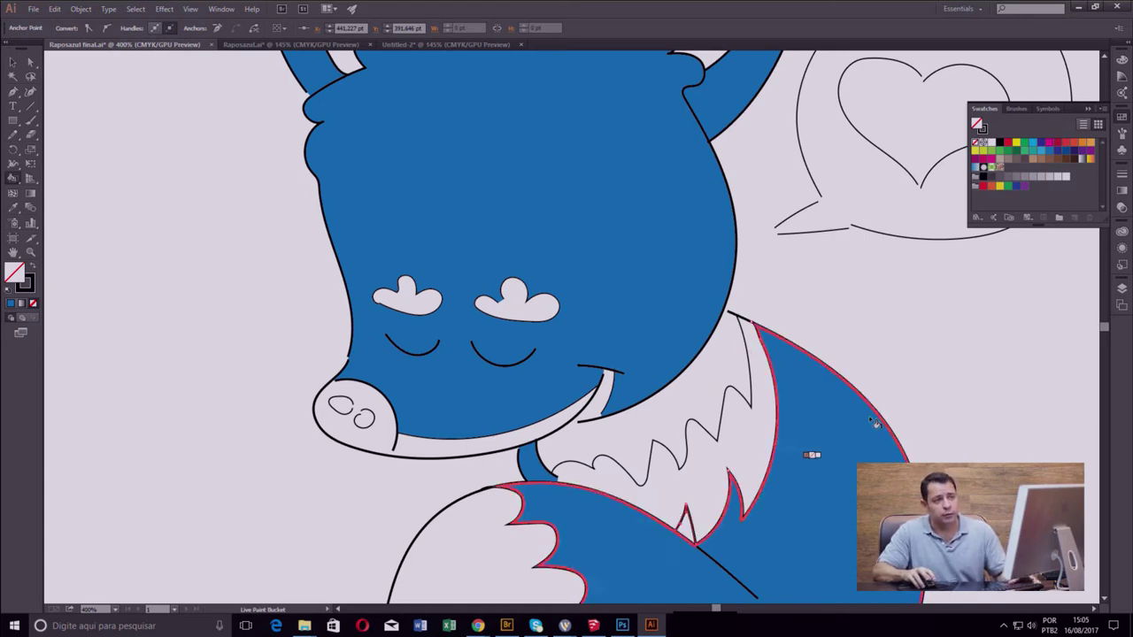
pyautogui.click(1049, 152)
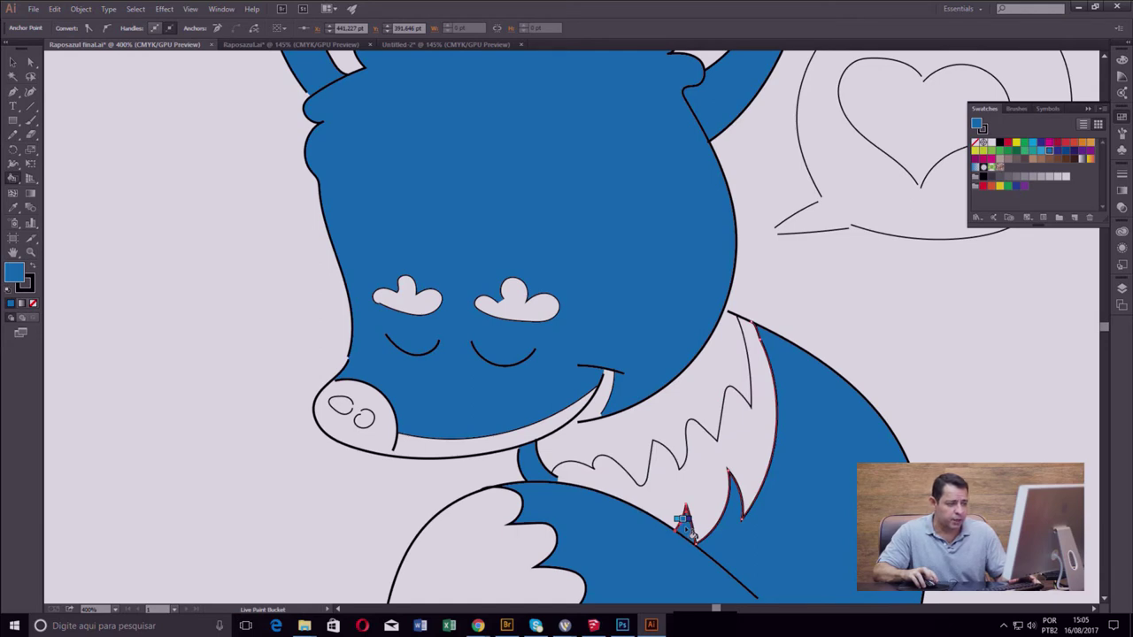
# Zoom out and fill the mouth band, speech bubble and chest-fur zigzag light blue.
pyautogui.hotkey('ctrl', '-')
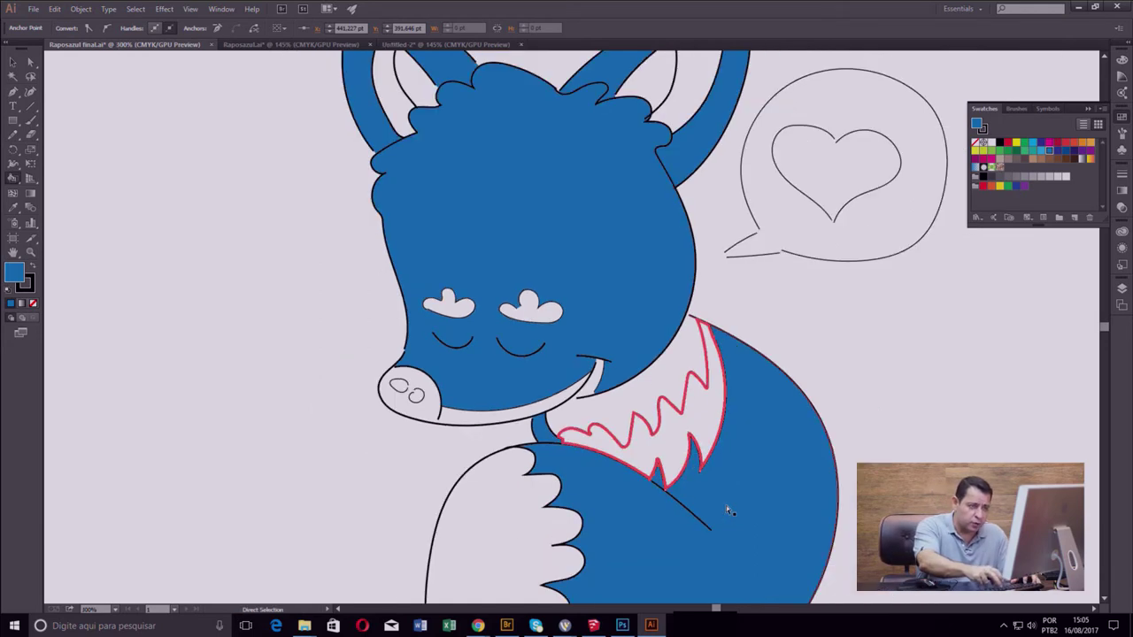
pyautogui.hotkey('ctrl', '-')
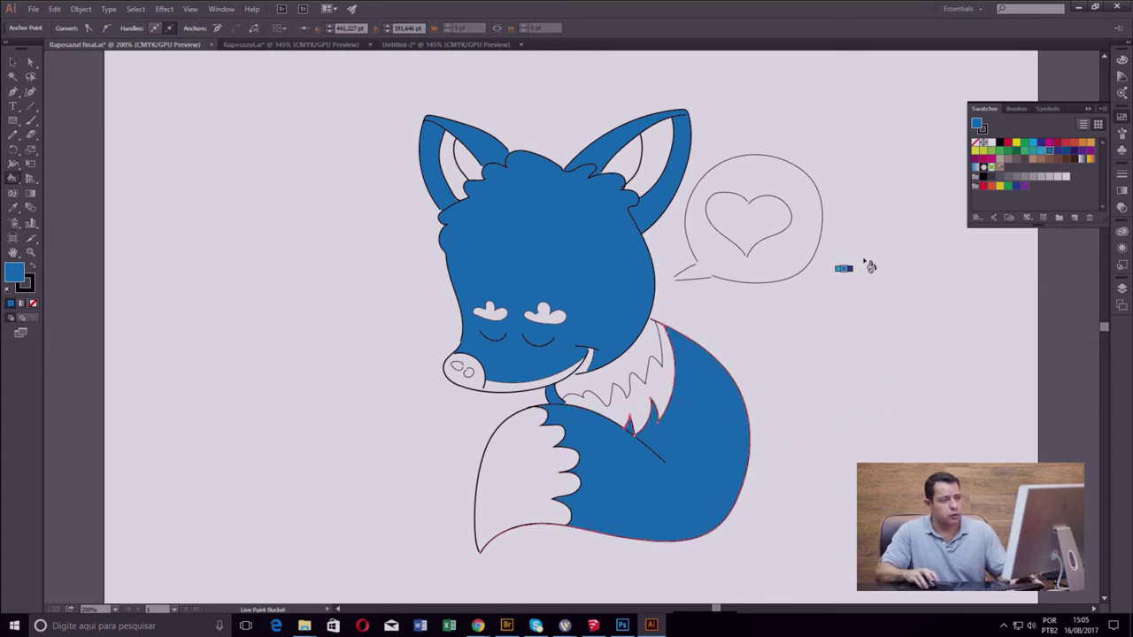
pyautogui.click(1045, 151)
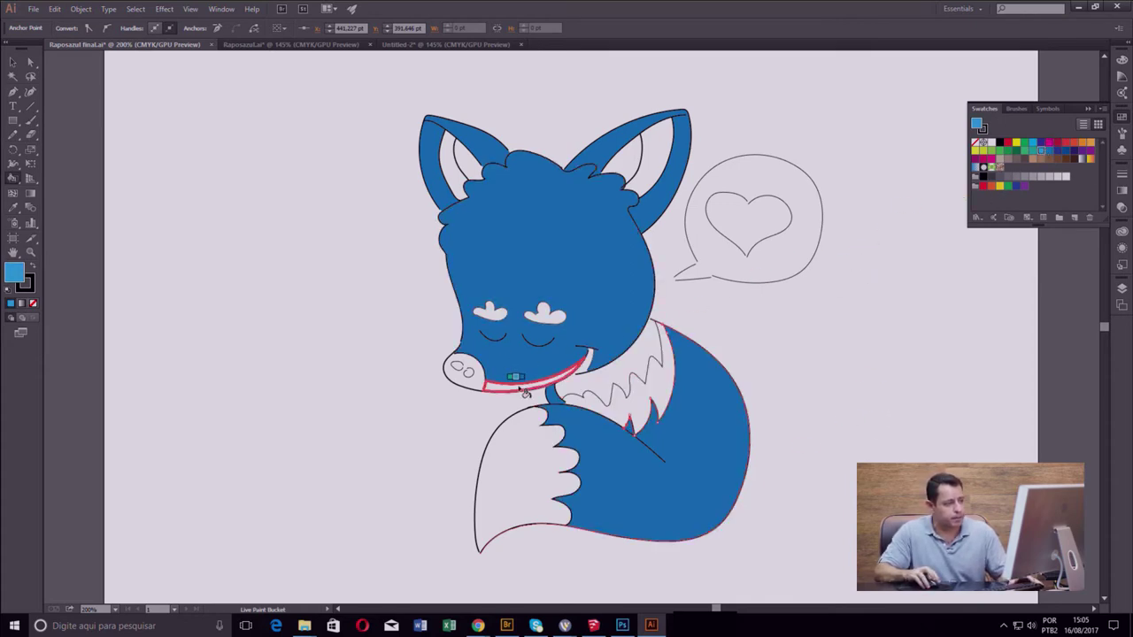
pyautogui.click(564, 370)
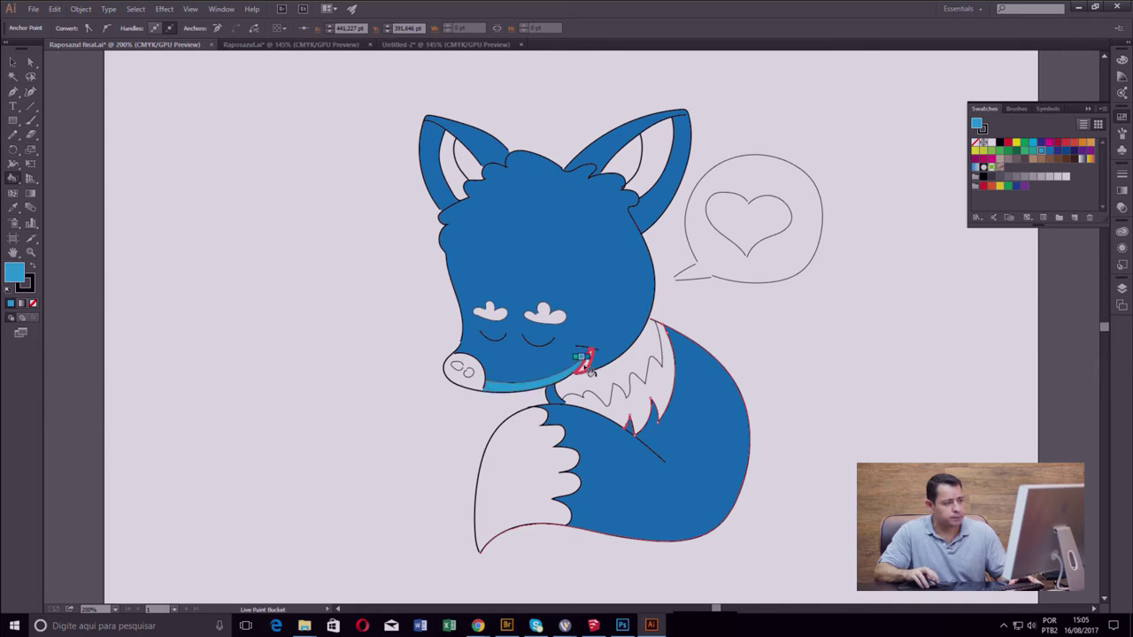
pyautogui.click(698, 230)
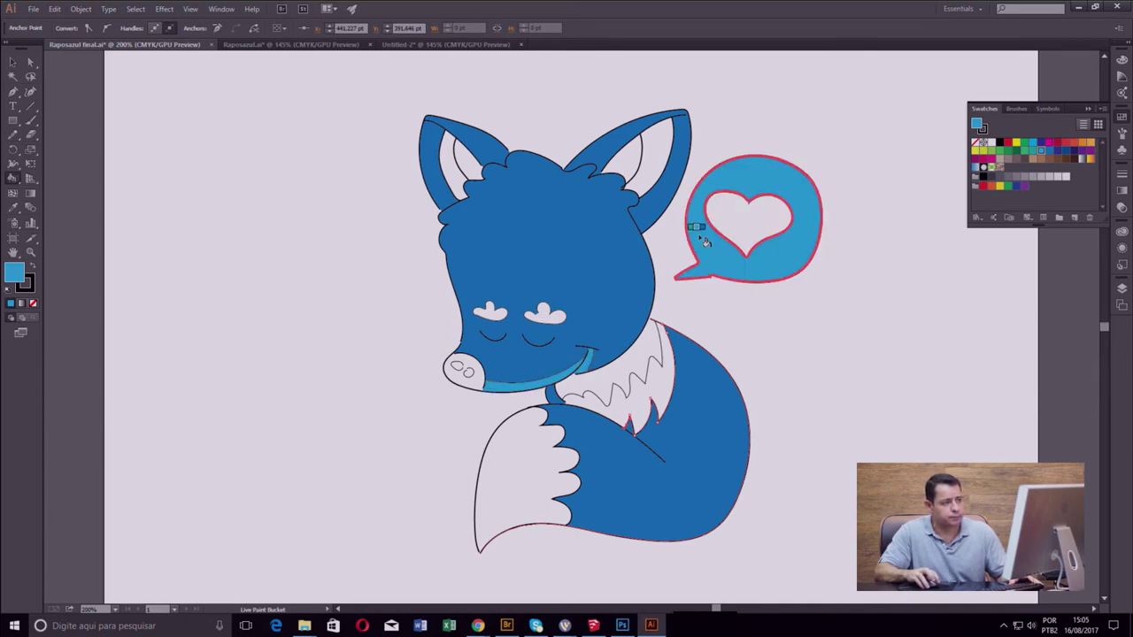
pyautogui.click(633, 407)
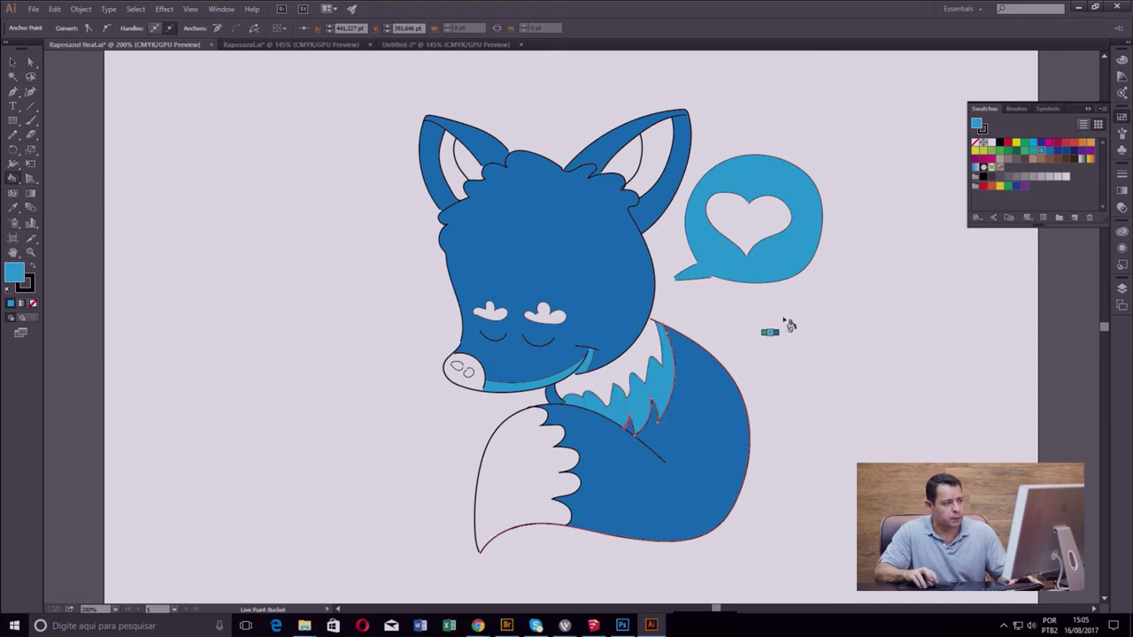
pyautogui.click(982, 185)
# Fill the heart, both inner ears and the snout red.
pyautogui.click(757, 212)
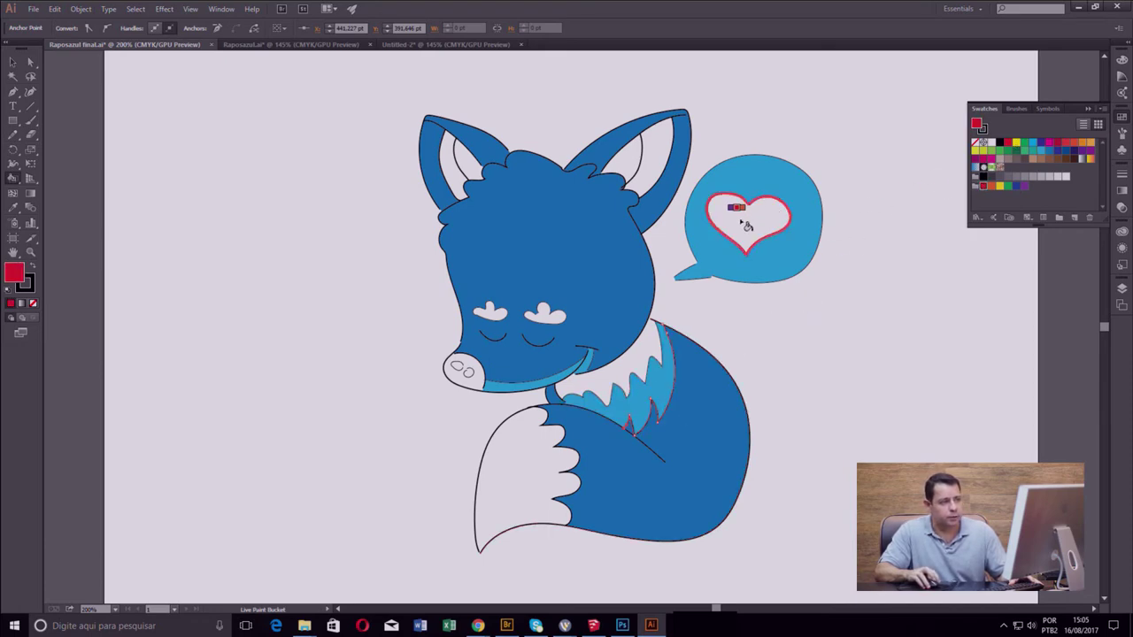
pyautogui.click(656, 163)
pyautogui.click(447, 160)
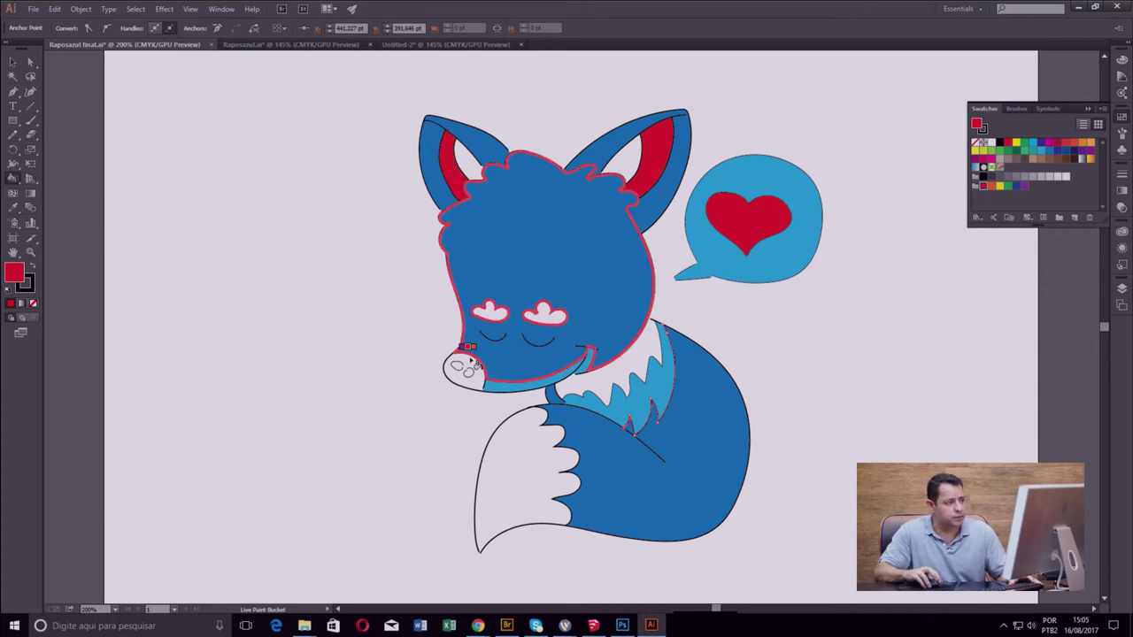
pyautogui.click(481, 381)
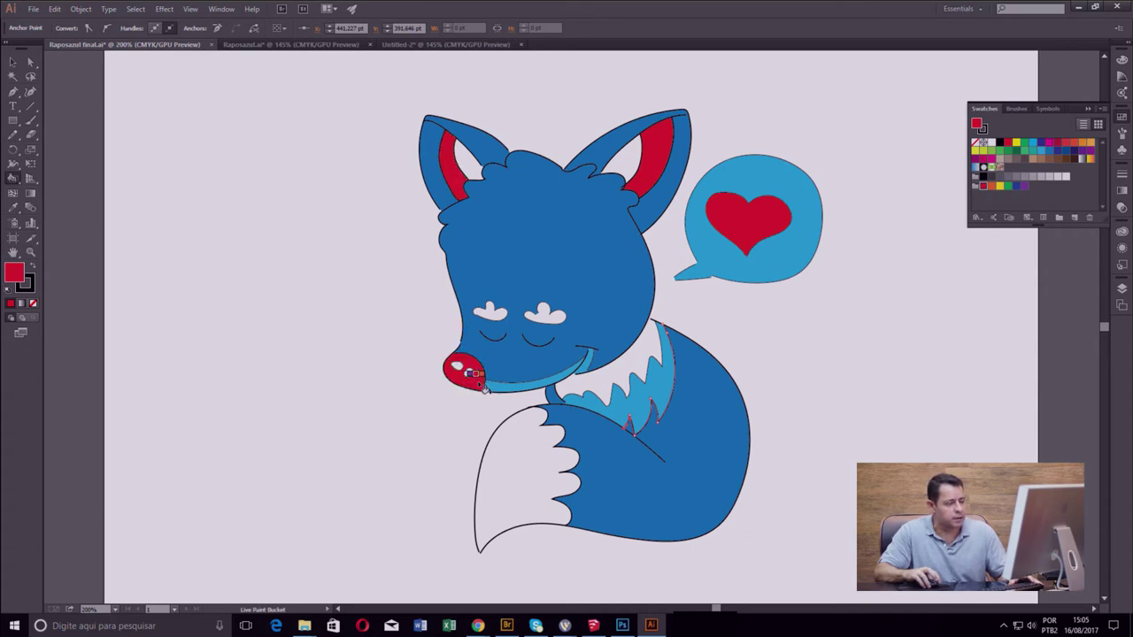
# Fill the chest fur and tail tip light grey.
pyautogui.click(1043, 177)
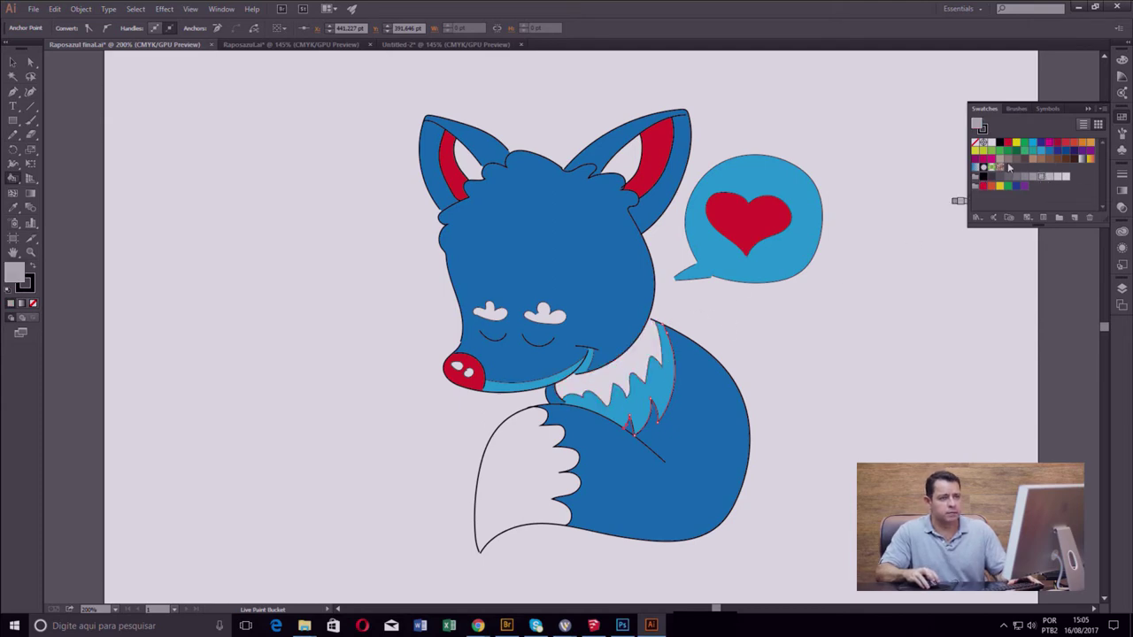
pyautogui.click(1049, 177)
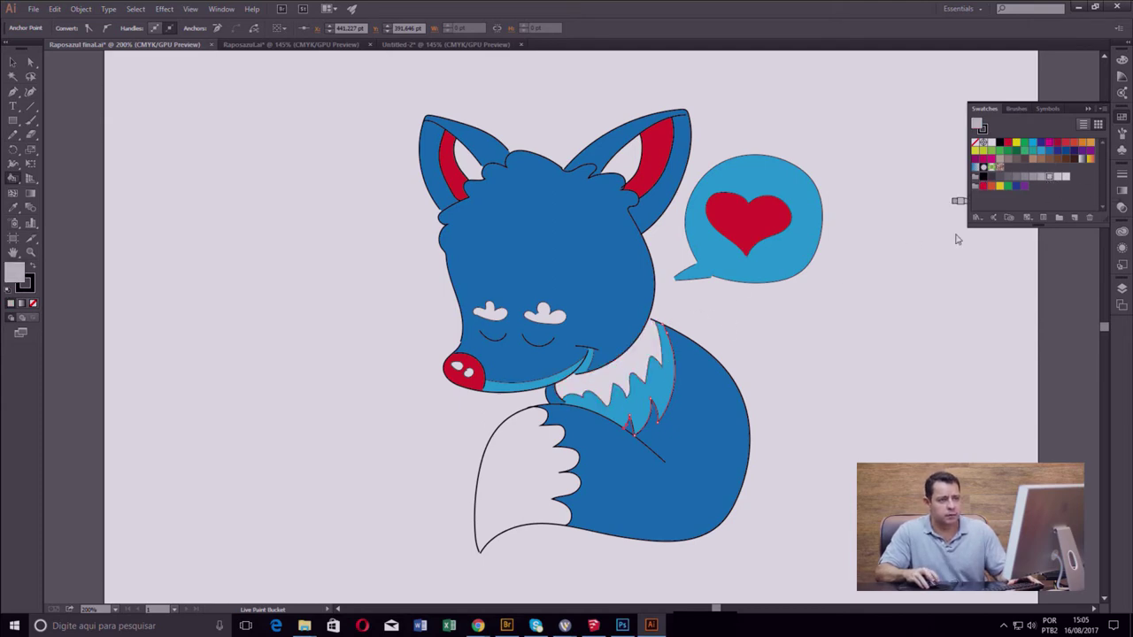
pyautogui.click(644, 364)
pyautogui.click(535, 477)
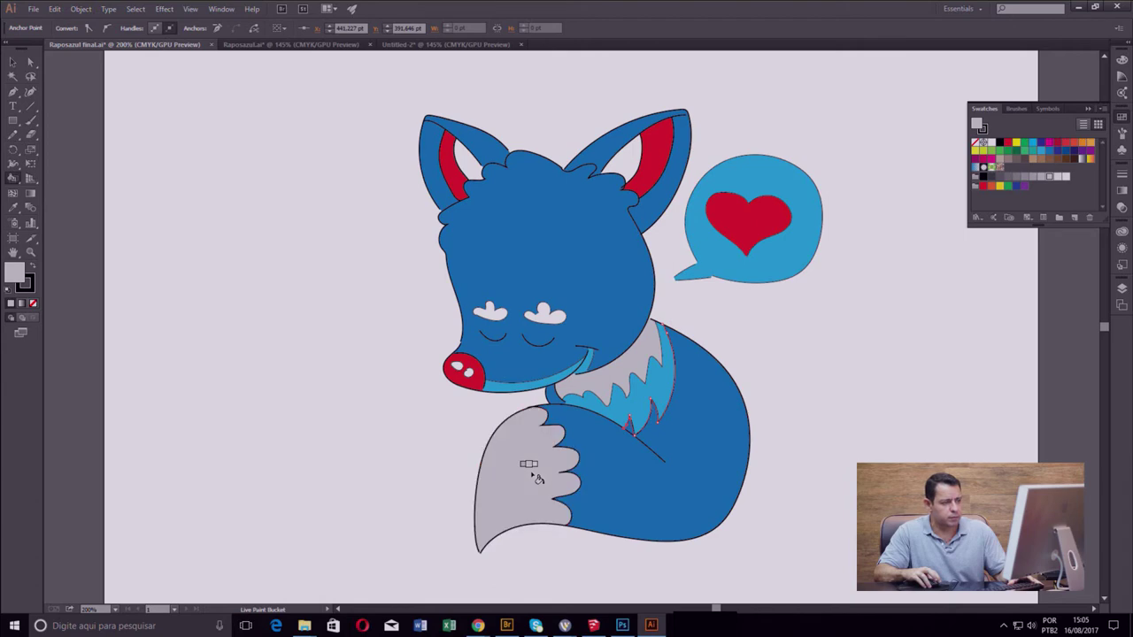
# Fill both inner-ear centres black.
pyautogui.click(1000, 142)
pyautogui.click(619, 166)
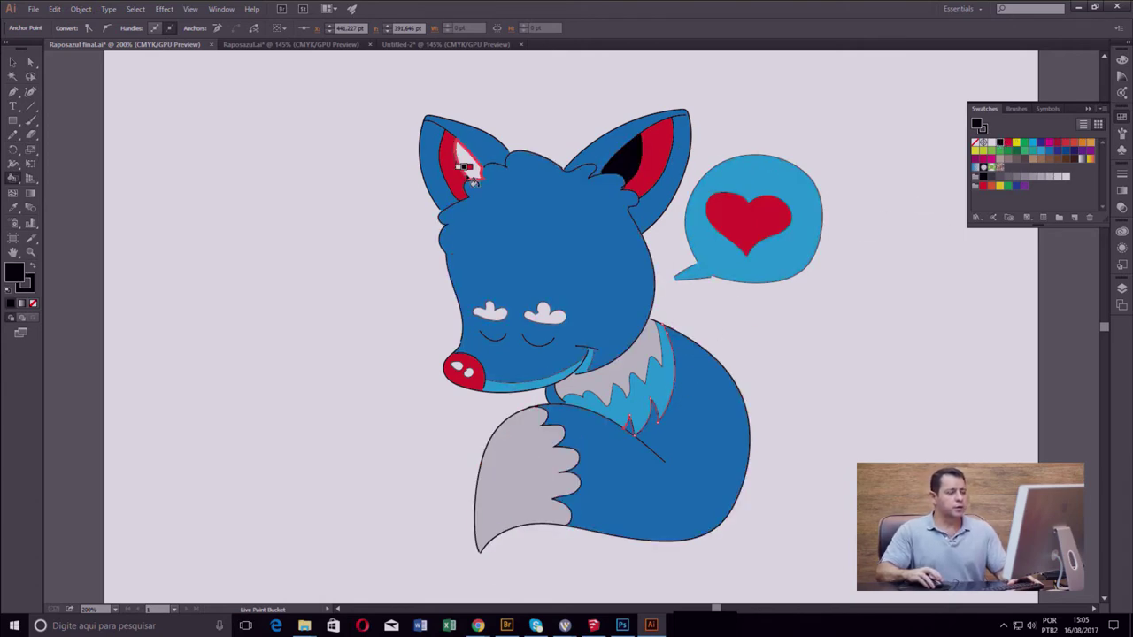
pyautogui.click(474, 173)
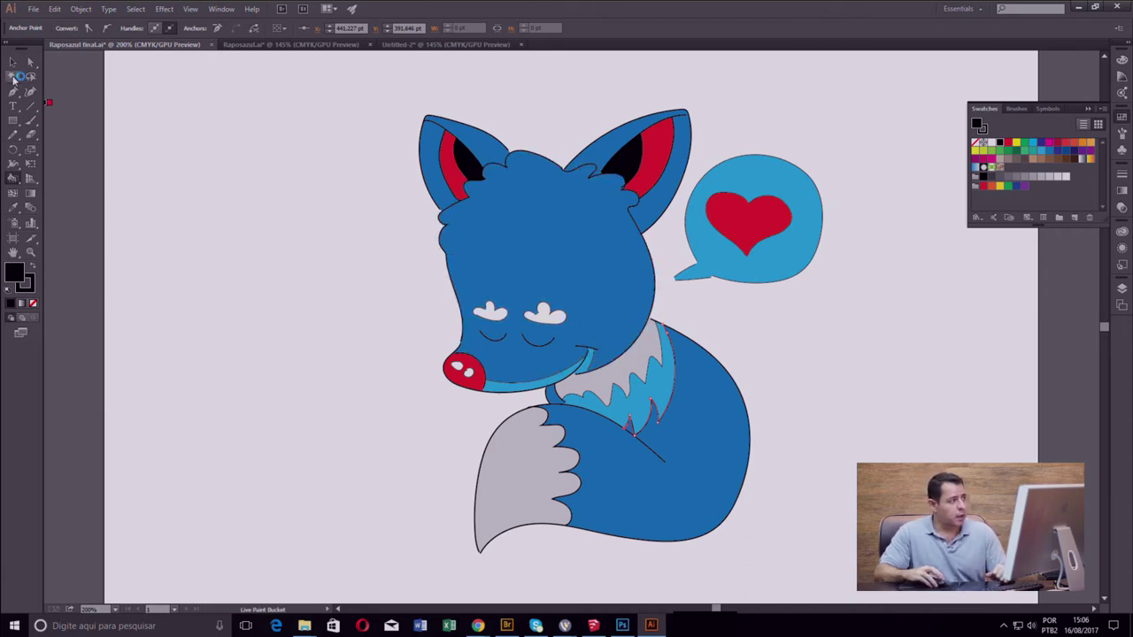
# Select the light blue strip under the fox's chin with the Live Paint Selection Tool.
pyautogui.click(13, 62)
pyautogui.click(243, 203)
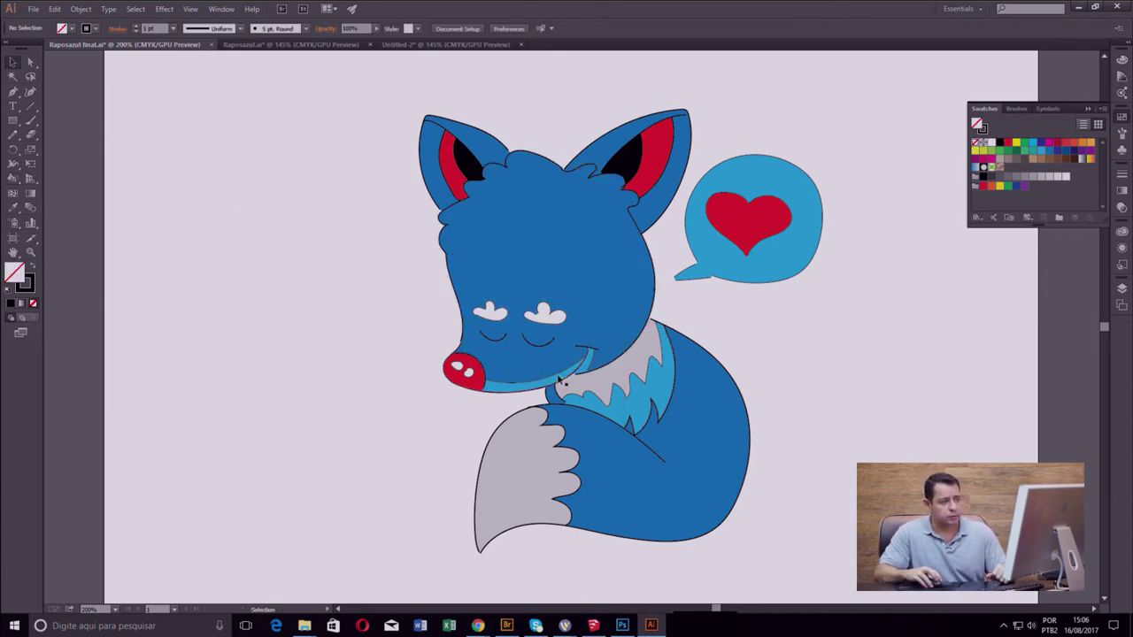
pyautogui.moveTo(456, 374); pyautogui.dragTo(470, 381)
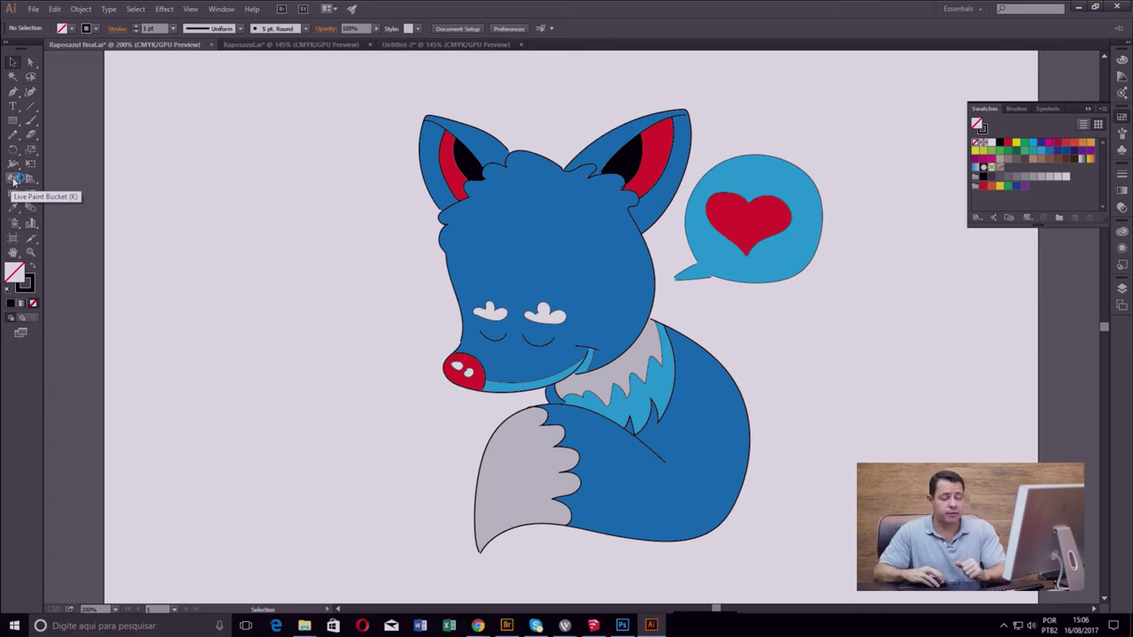
pyautogui.click(14, 181)
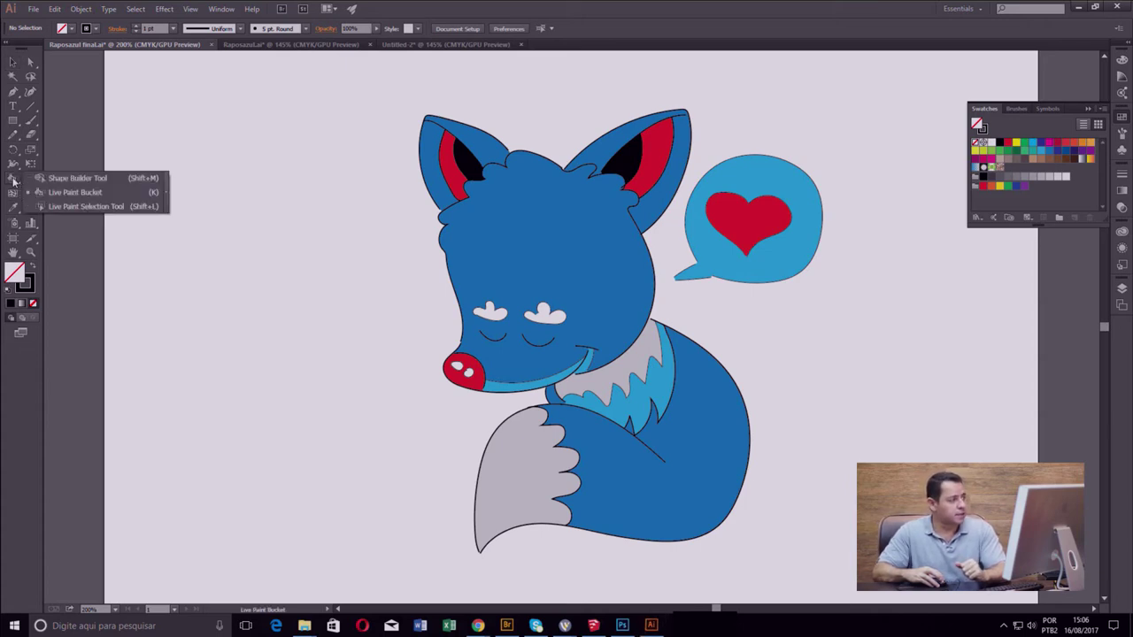
pyautogui.click(96, 208)
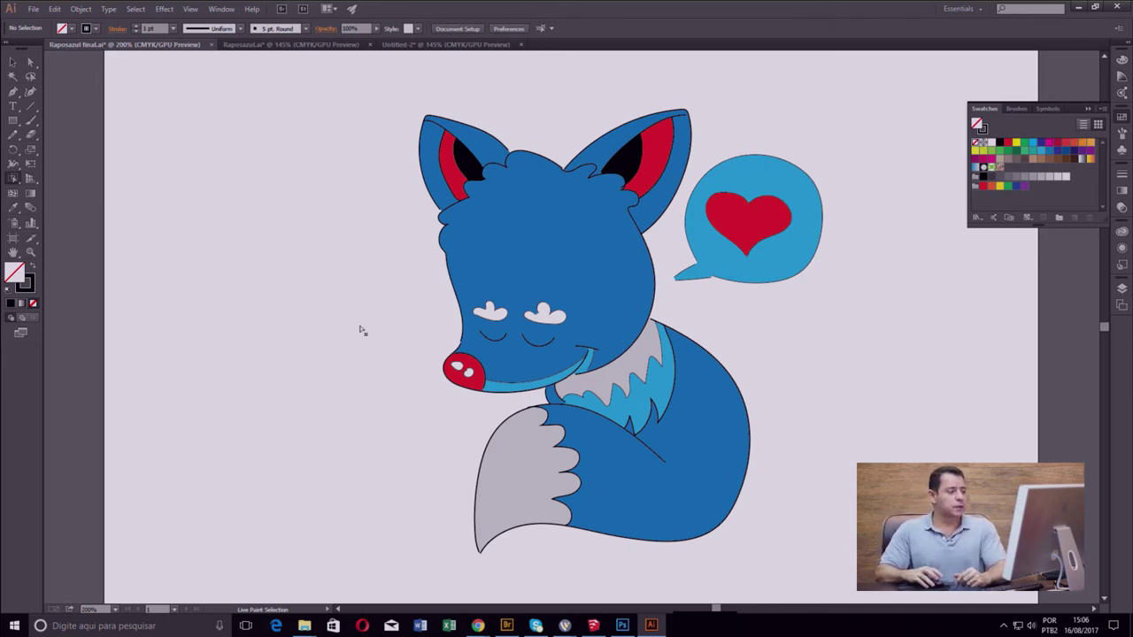
pyautogui.click(524, 387)
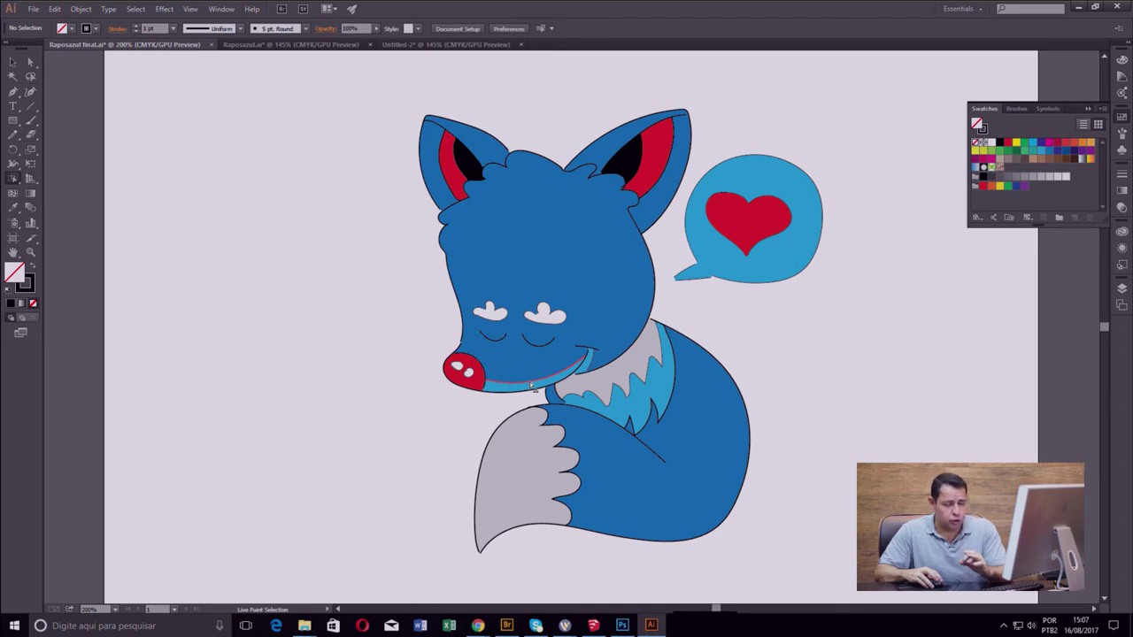
# Select all chin edges with the same stroke weight plus the heart, and set their stroke to None.
pyautogui.click(532, 386)
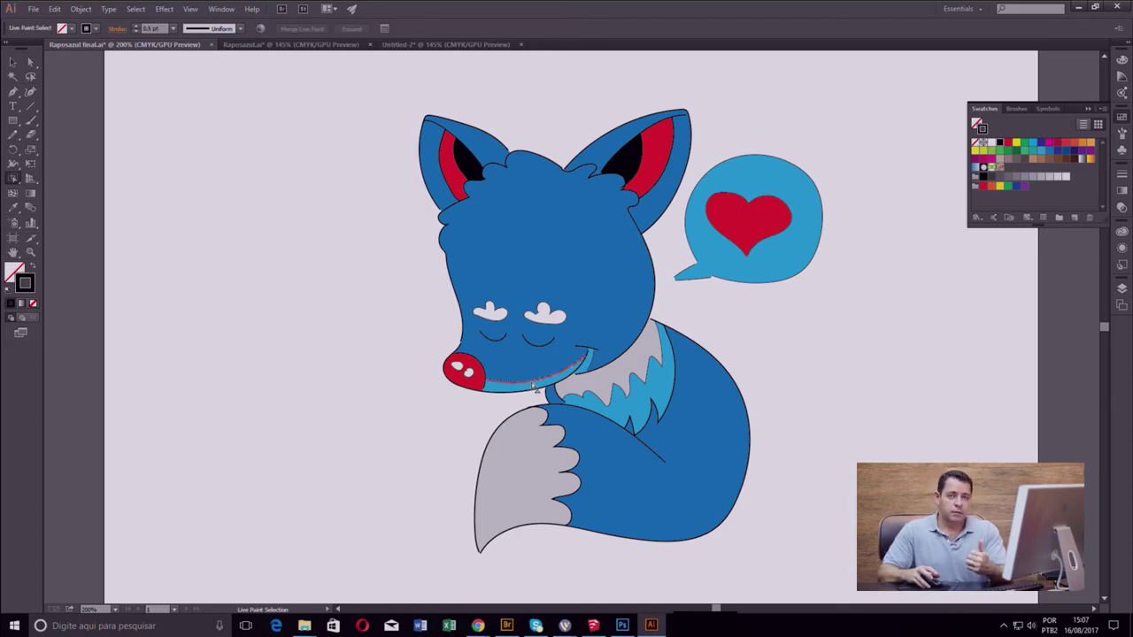
pyautogui.click(135, 9)
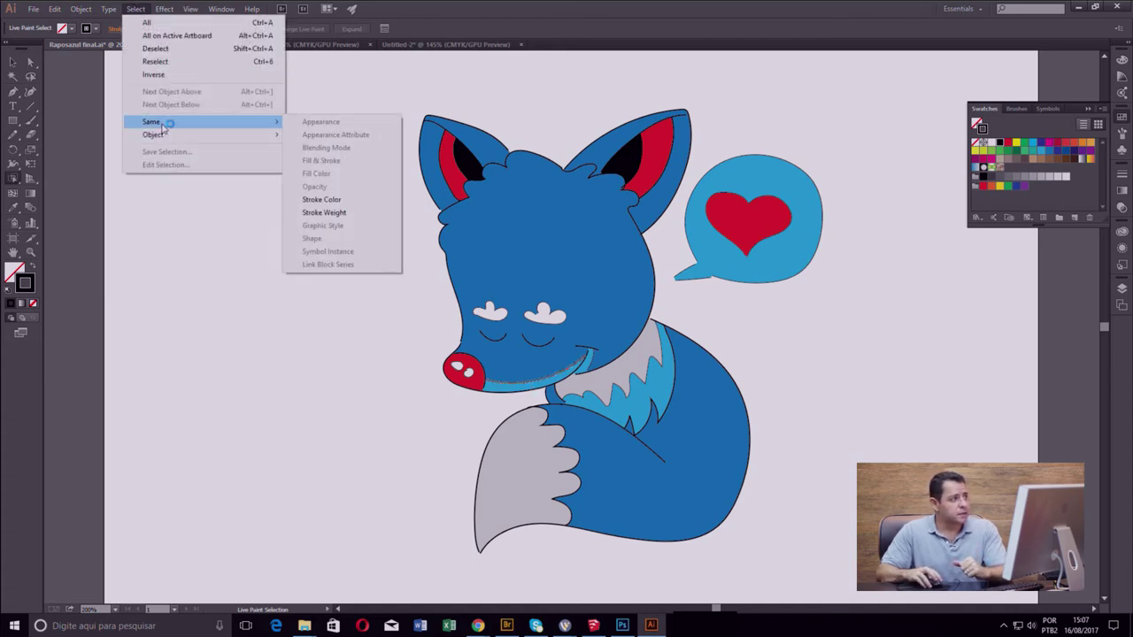
pyautogui.moveTo(151, 121)
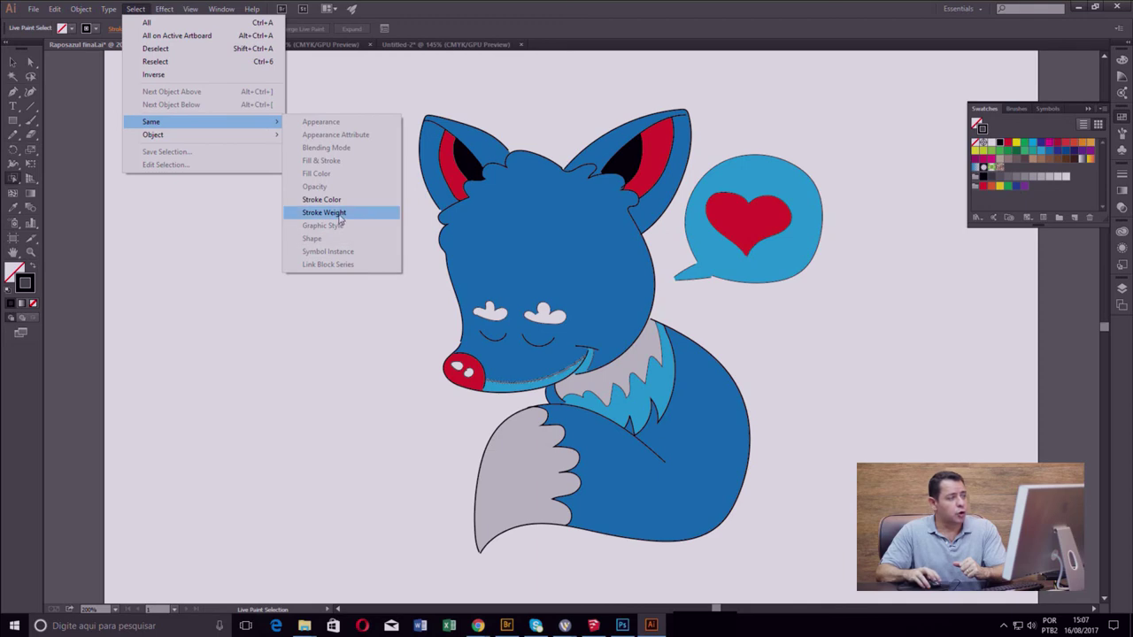
pyautogui.click(340, 217)
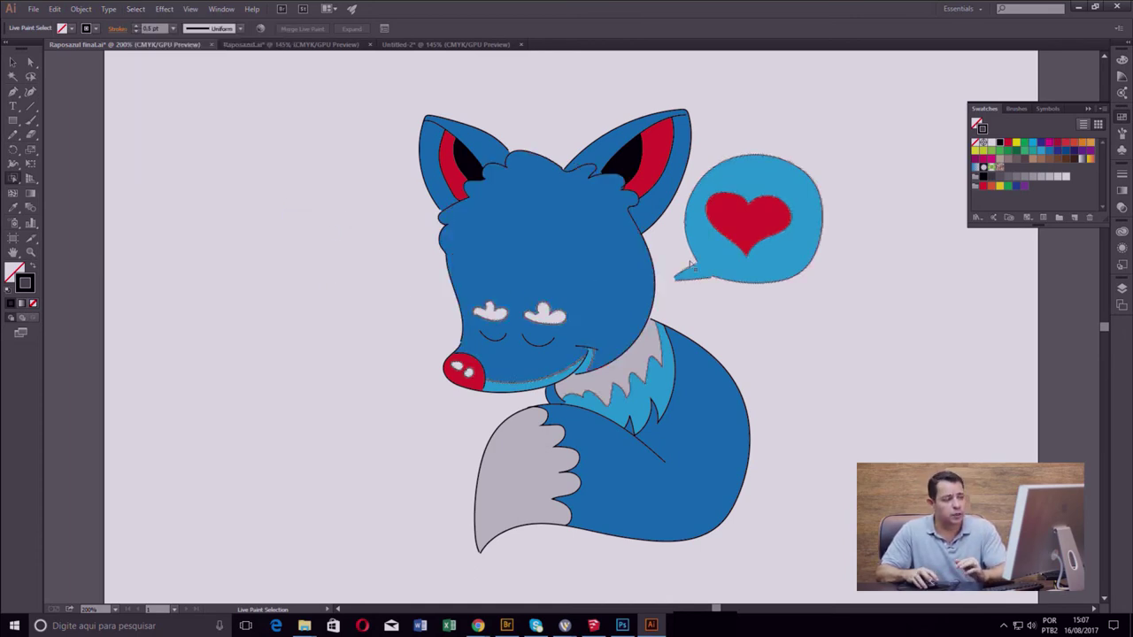
pyautogui.click(741, 212)
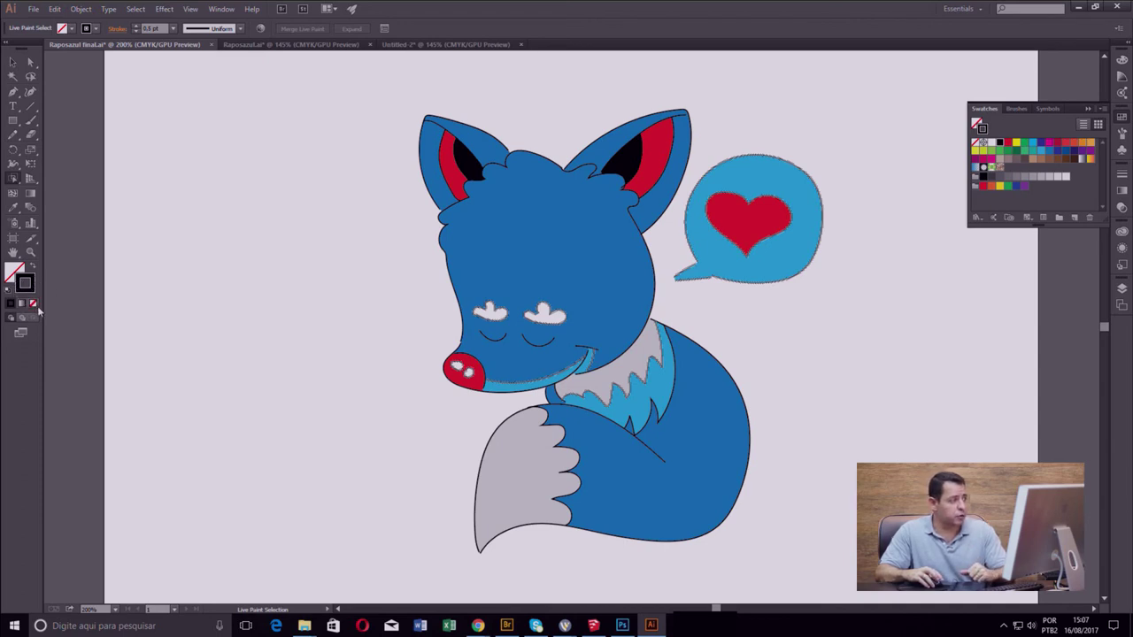
pyautogui.click(34, 304)
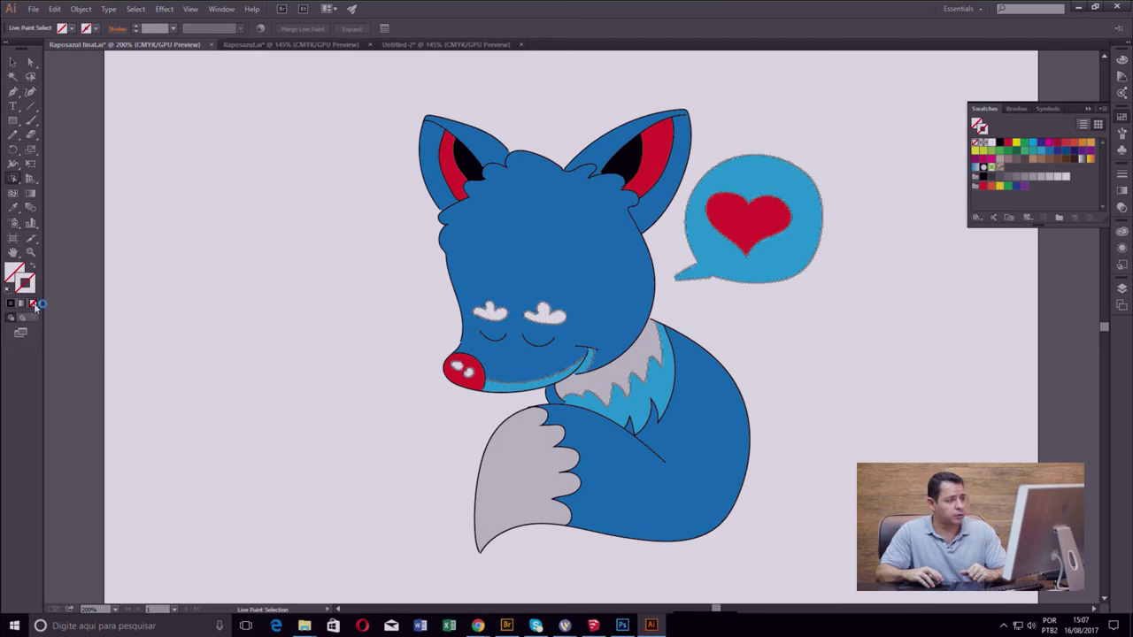
pyautogui.click(317, 329)
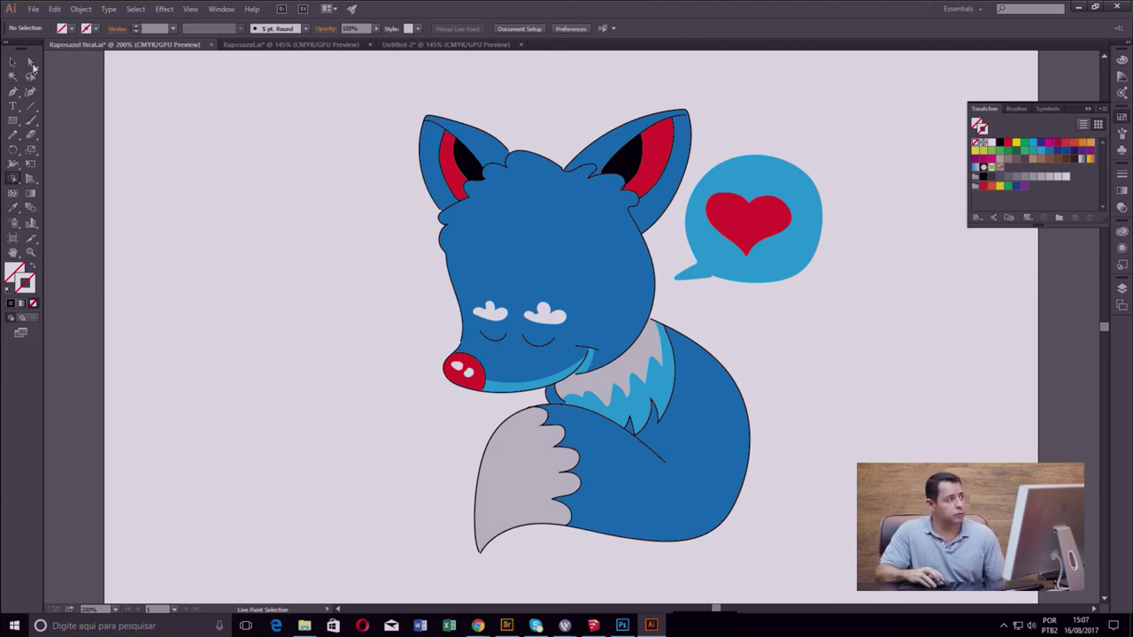
# Give the entire fox artwork a 4 pt stroke weight, check it deselected, then reselect it.
pyautogui.click(14, 62)
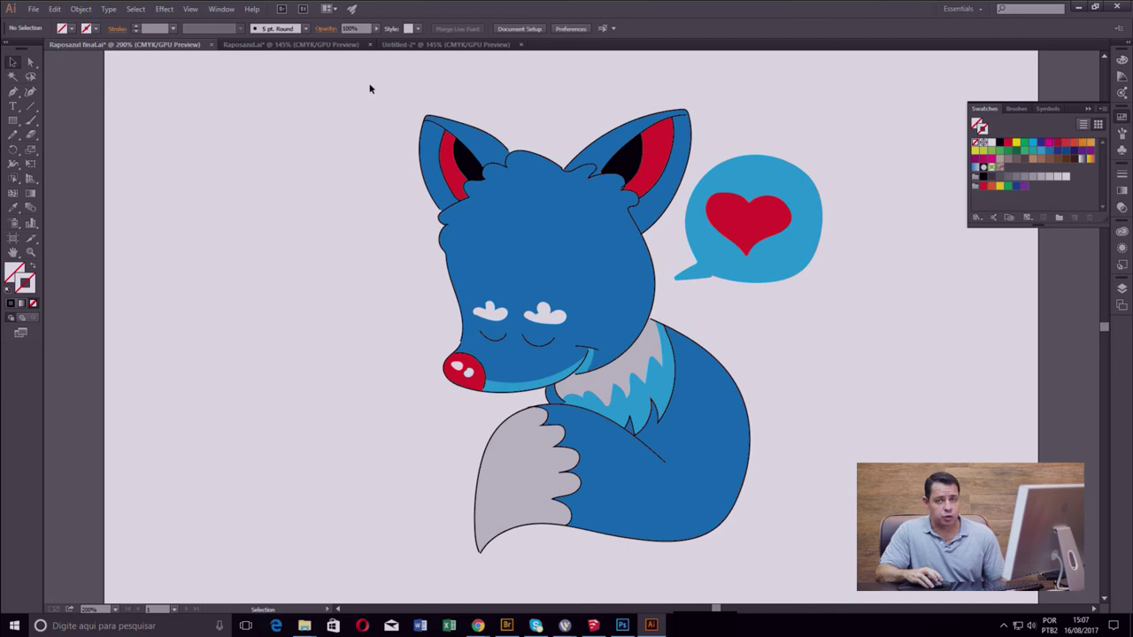
pyautogui.moveTo(354, 78); pyautogui.dragTo(894, 564)
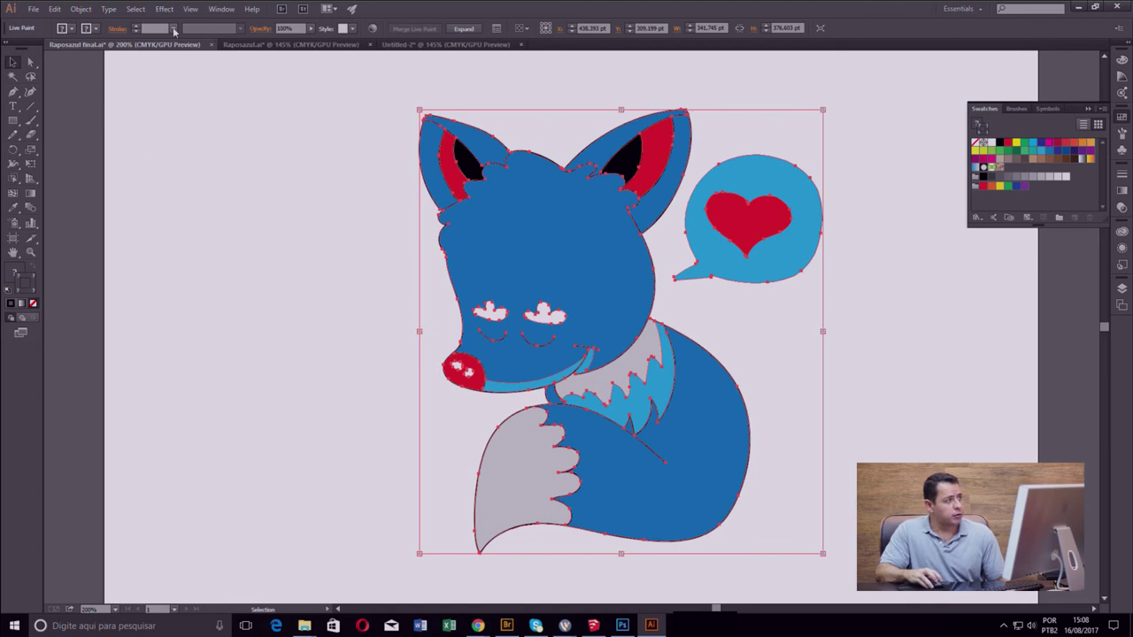
pyautogui.click(175, 32)
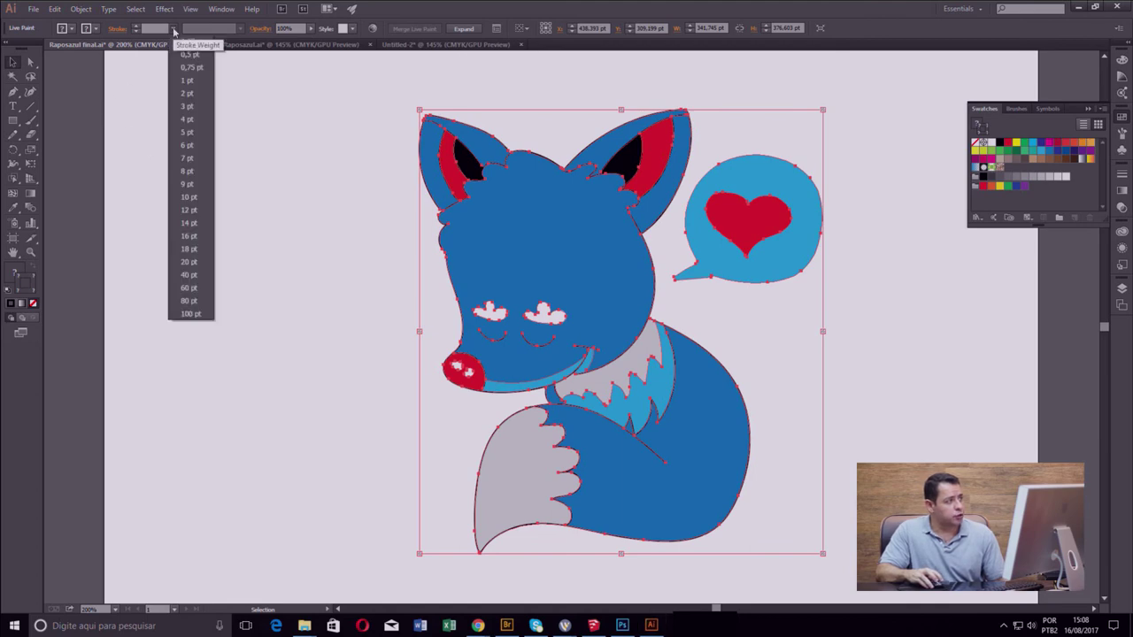
pyautogui.click(188, 118)
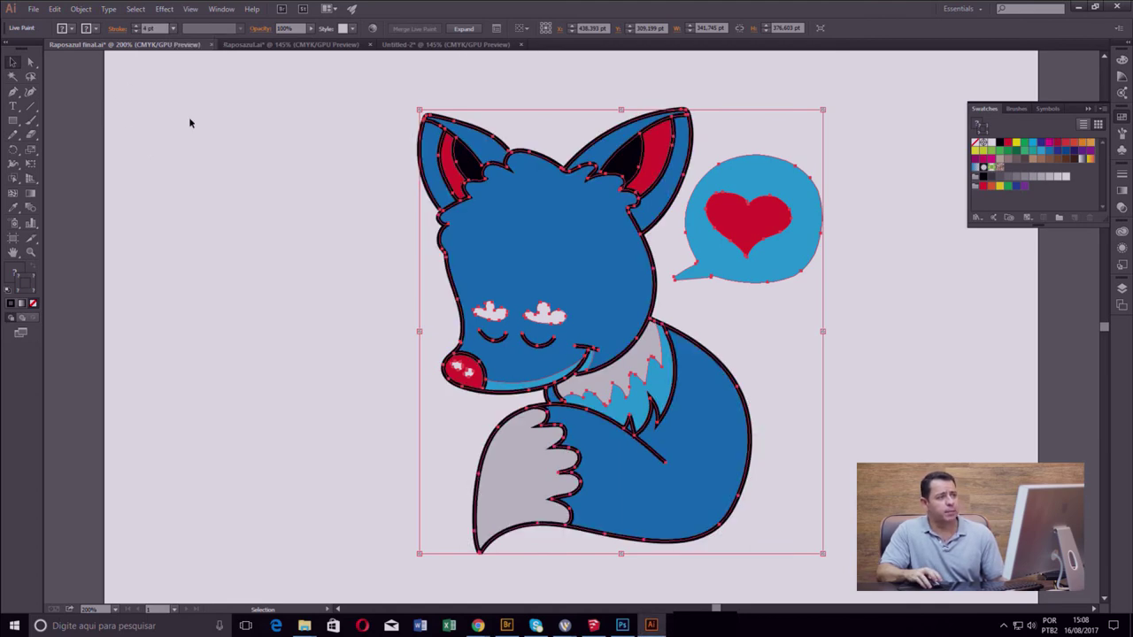
pyautogui.click(219, 177)
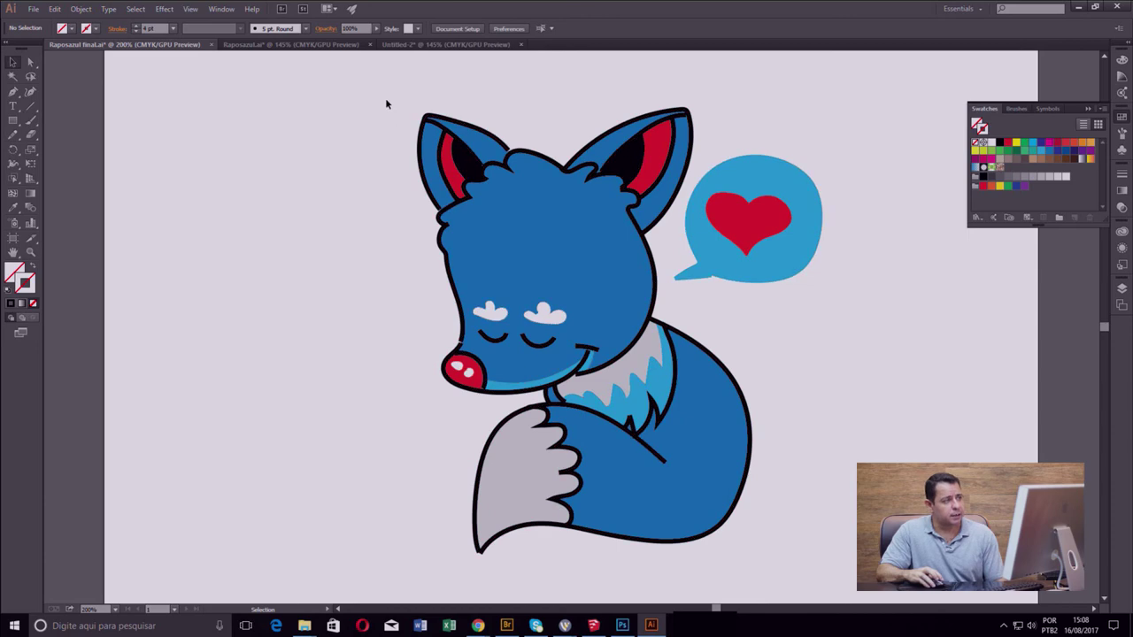
pyautogui.moveTo(387, 97); pyautogui.dragTo(855, 562)
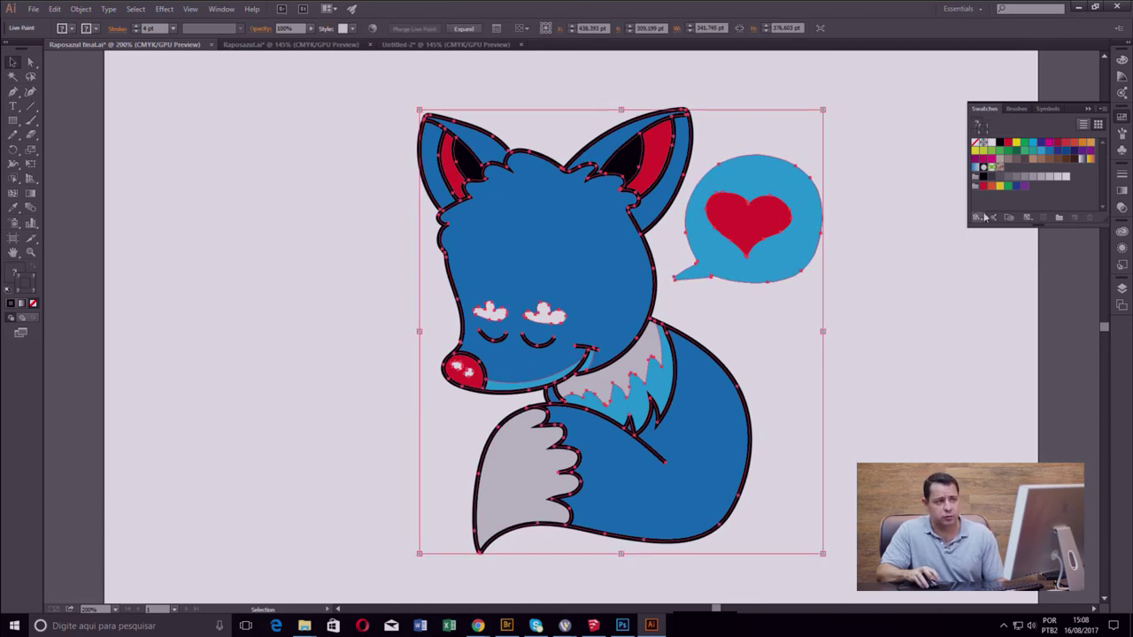
# Set round caps on the fox's 4 pt outline in the Stroke panel, then deselect to review.
pyautogui.click(1122, 177)
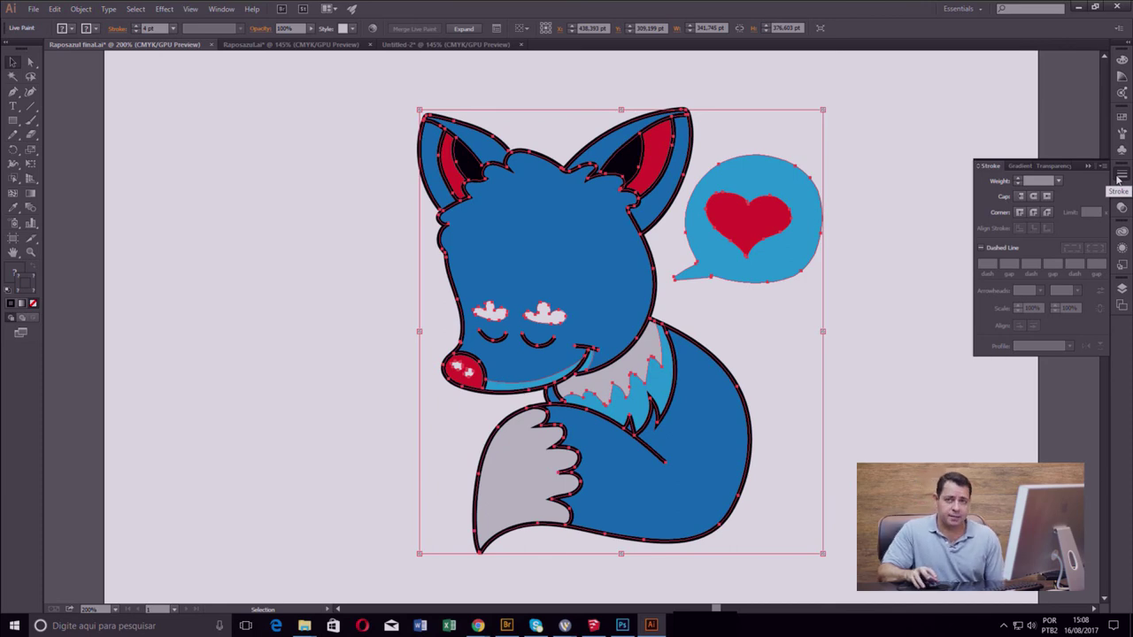
pyautogui.click(223, 9)
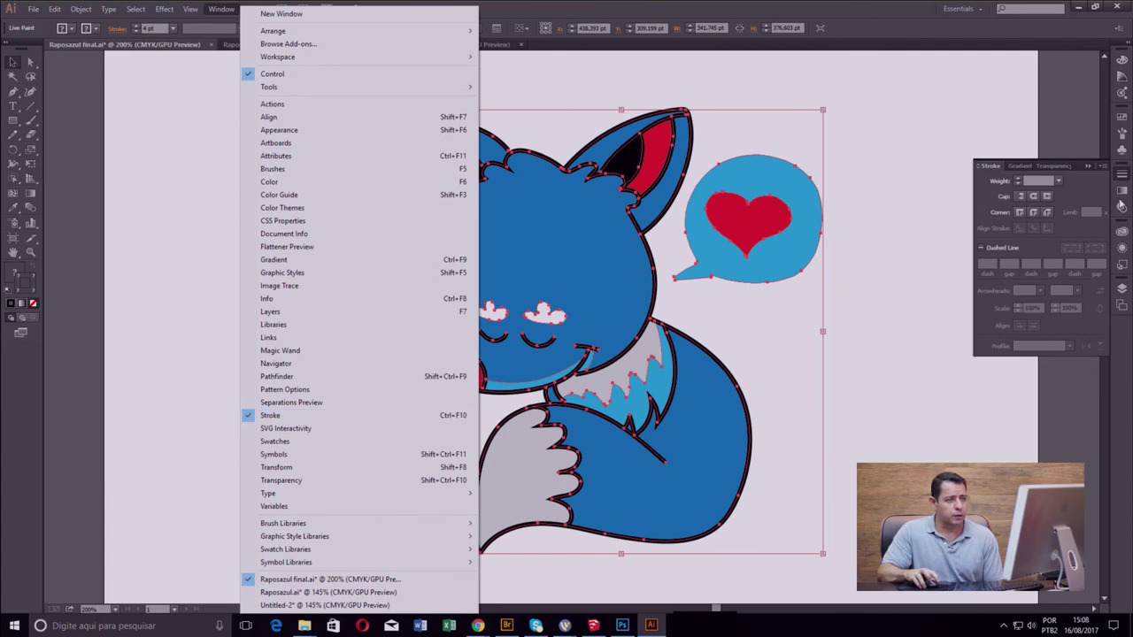
pyautogui.click(1074, 190)
pyautogui.click(1050, 214)
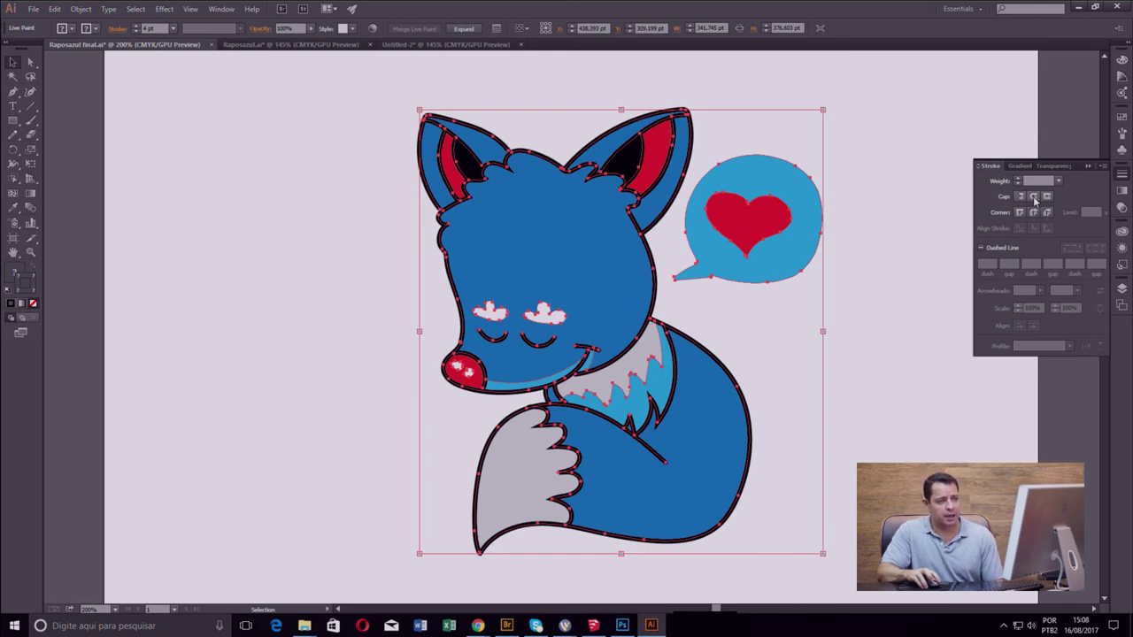
pyautogui.click(878, 312)
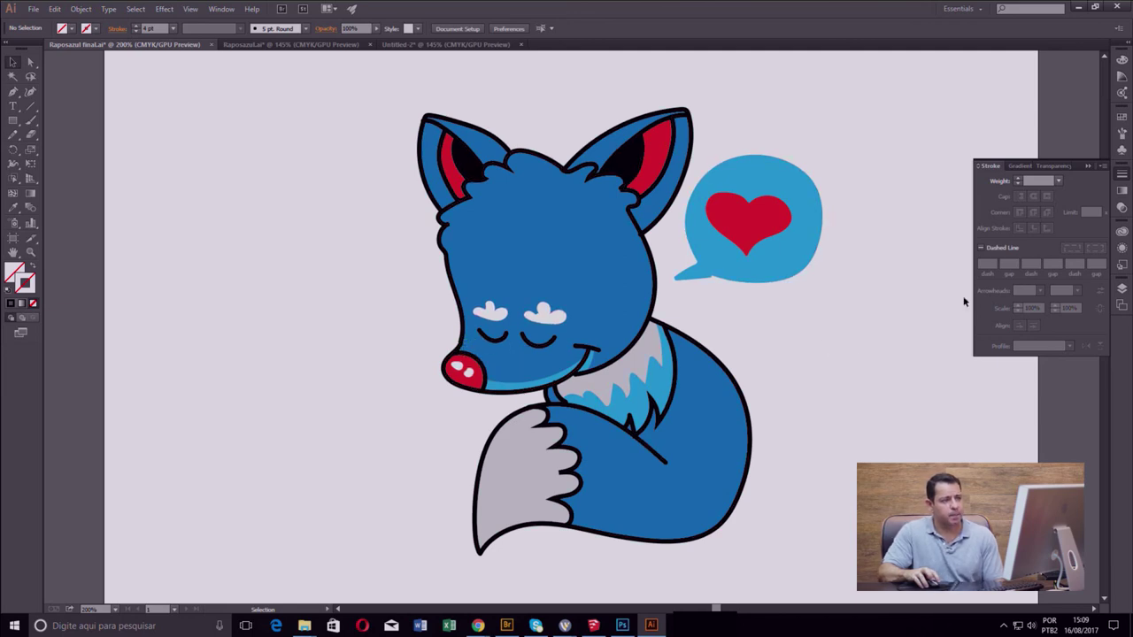
# Close the Stroke panel and zoom out to 150% to view the finished fox.
pyautogui.click(1089, 167)
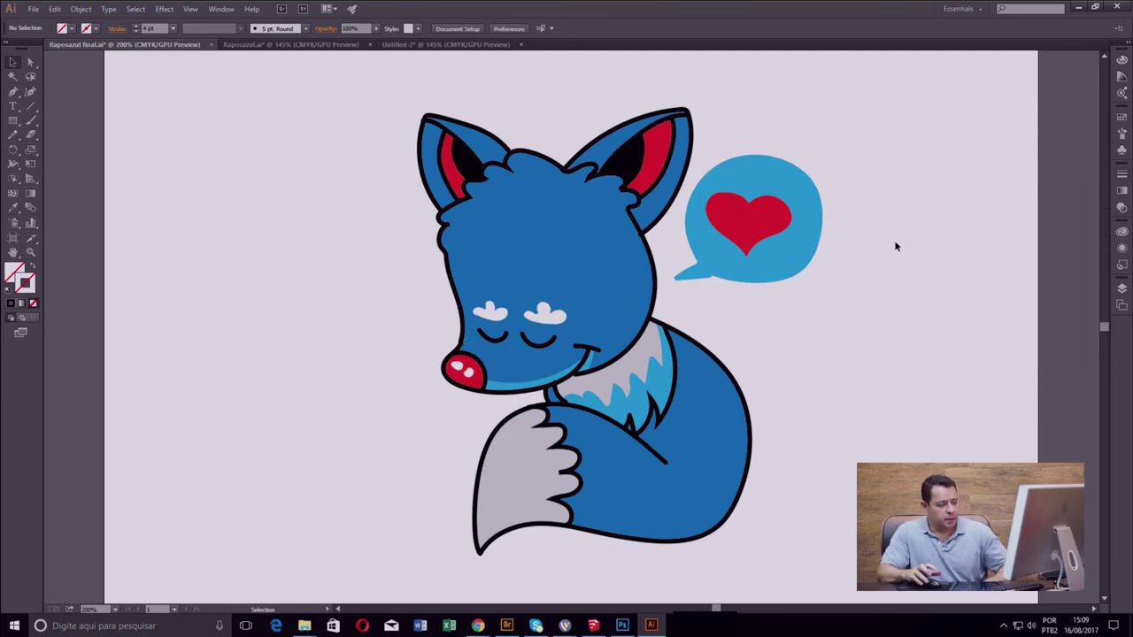
pyautogui.hotkey('ctrl', '-')
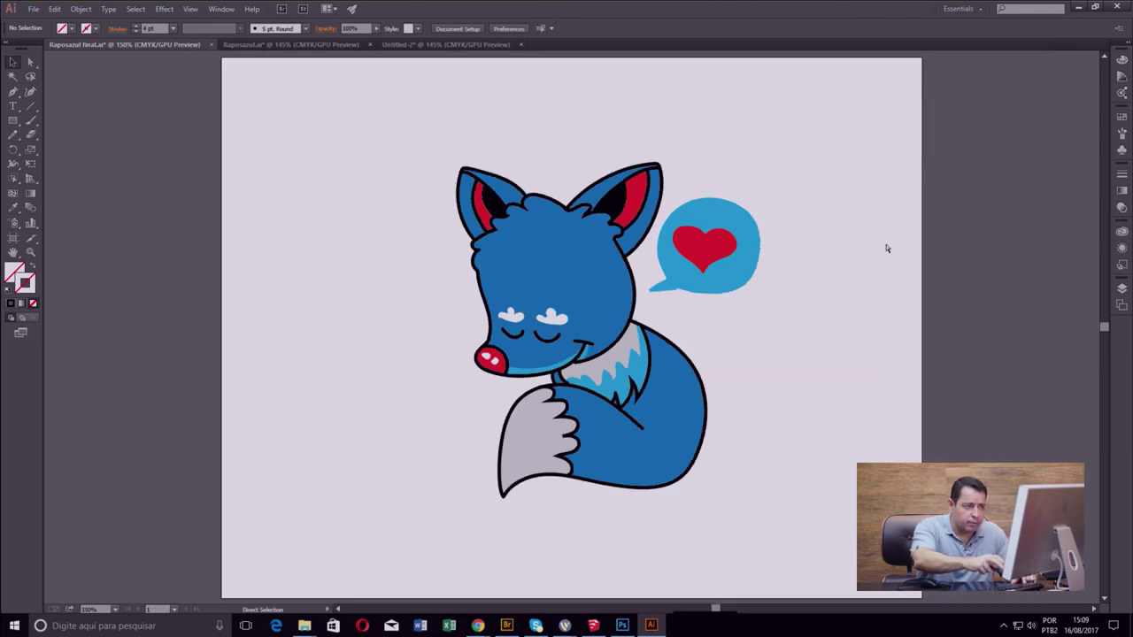